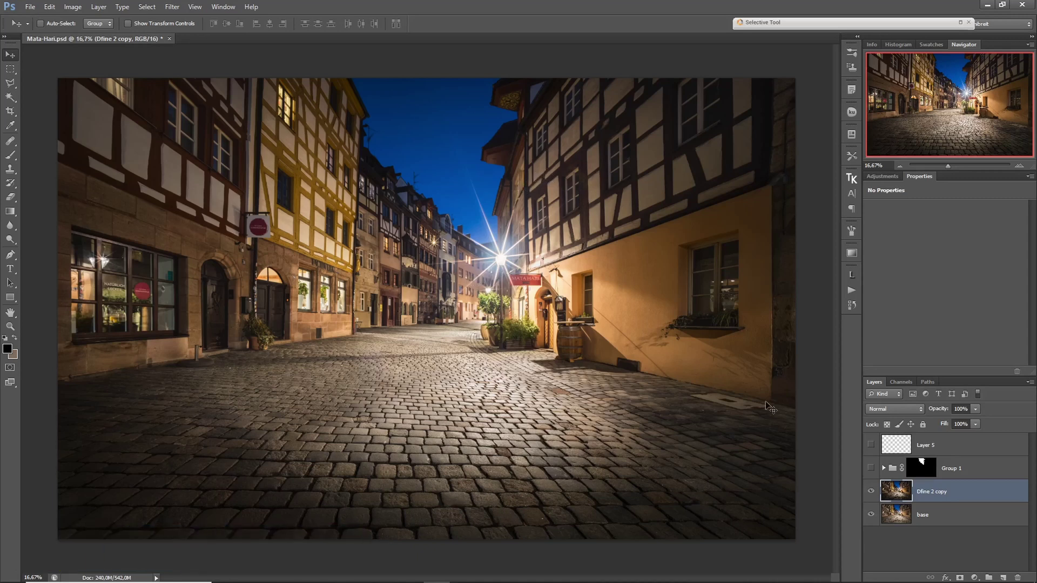
# Compare the photo with and without the Dfine 2 copy layer and the Group 1 sky correction.
pyautogui.click(871, 491)
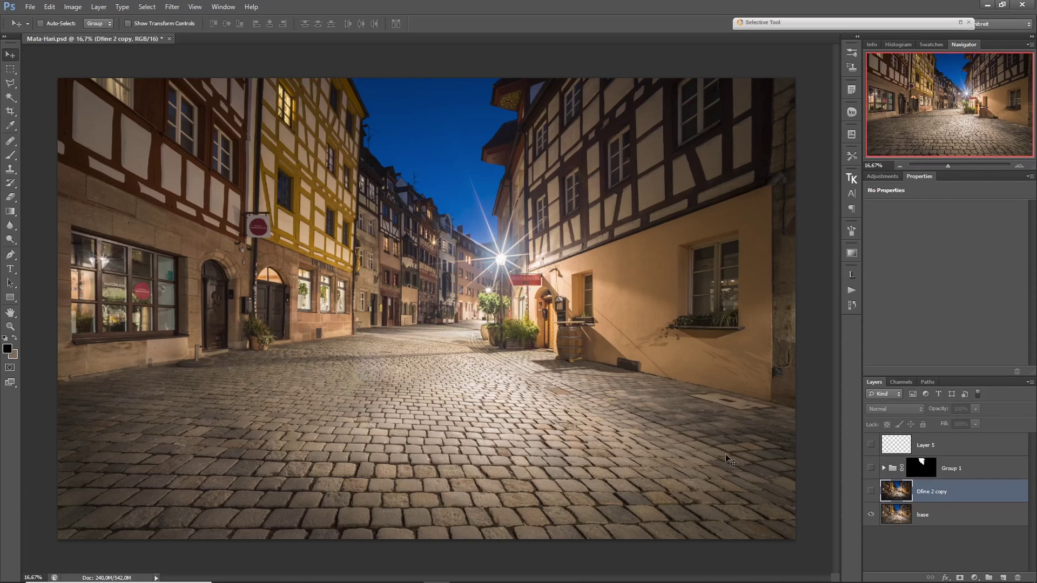
pyautogui.click(871, 492)
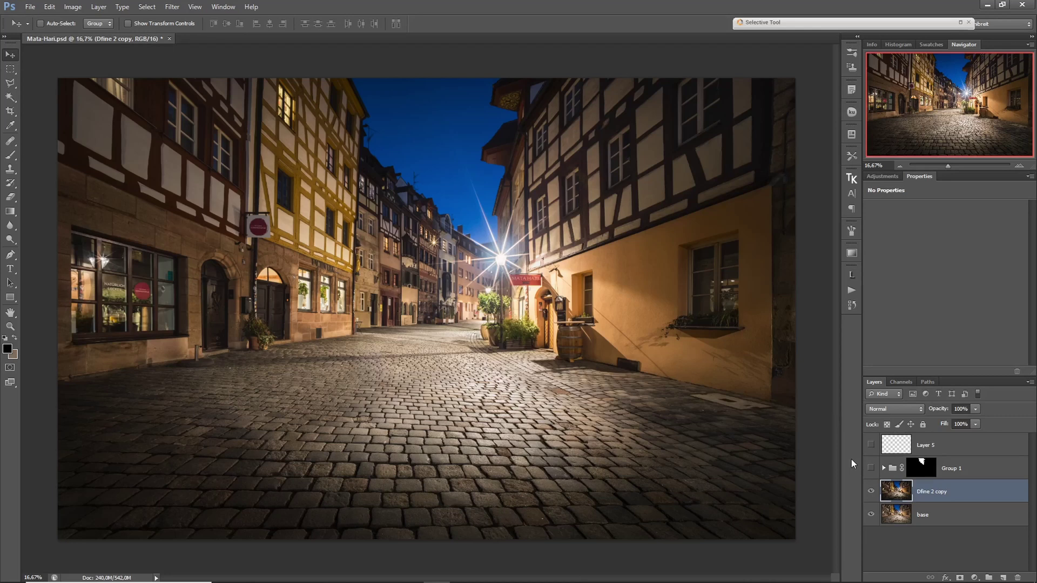
pyautogui.click(870, 469)
pyautogui.click(870, 469)
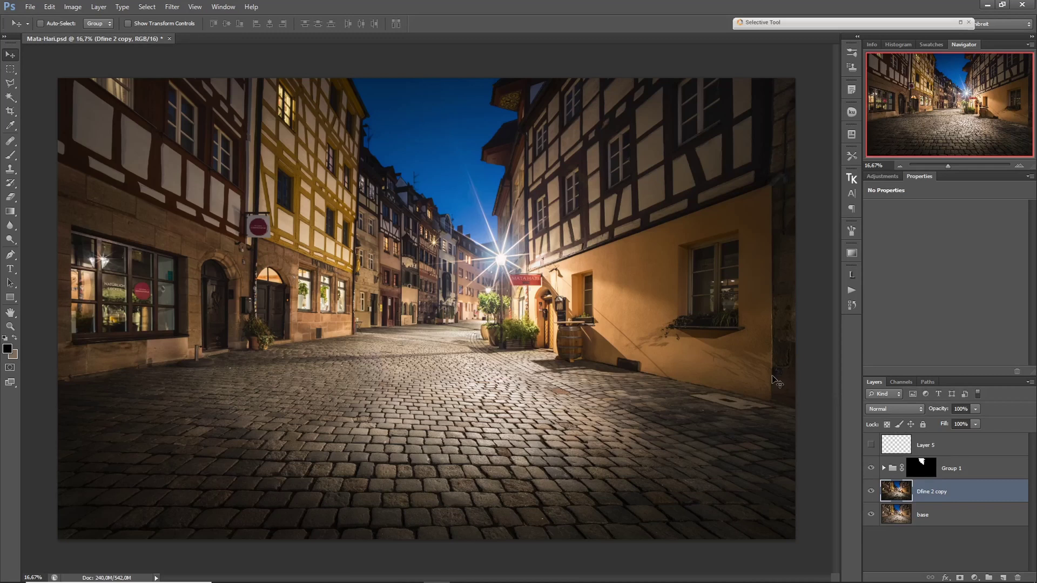
pyautogui.click(871, 469)
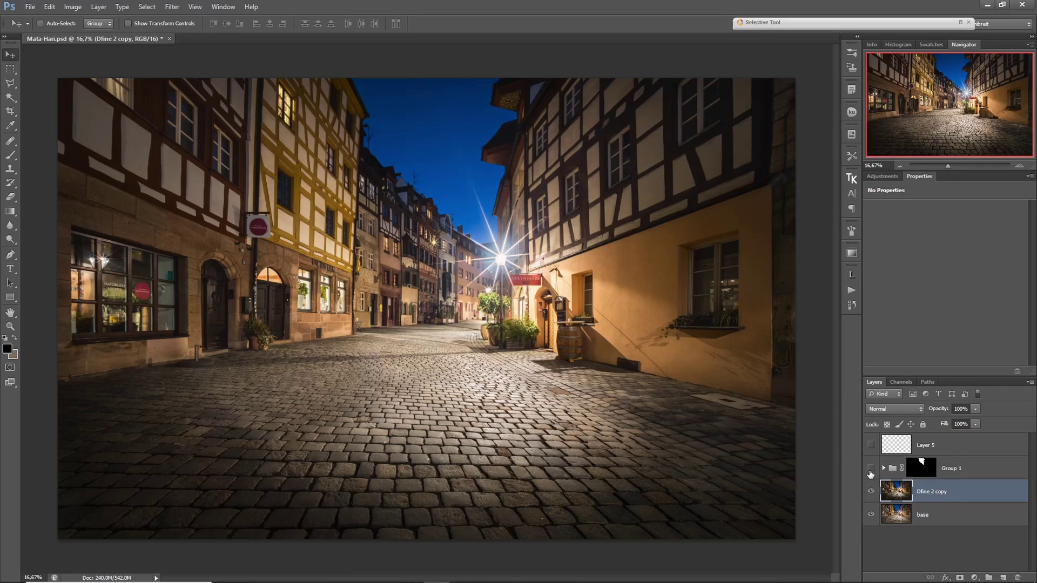
pyautogui.click(871, 469)
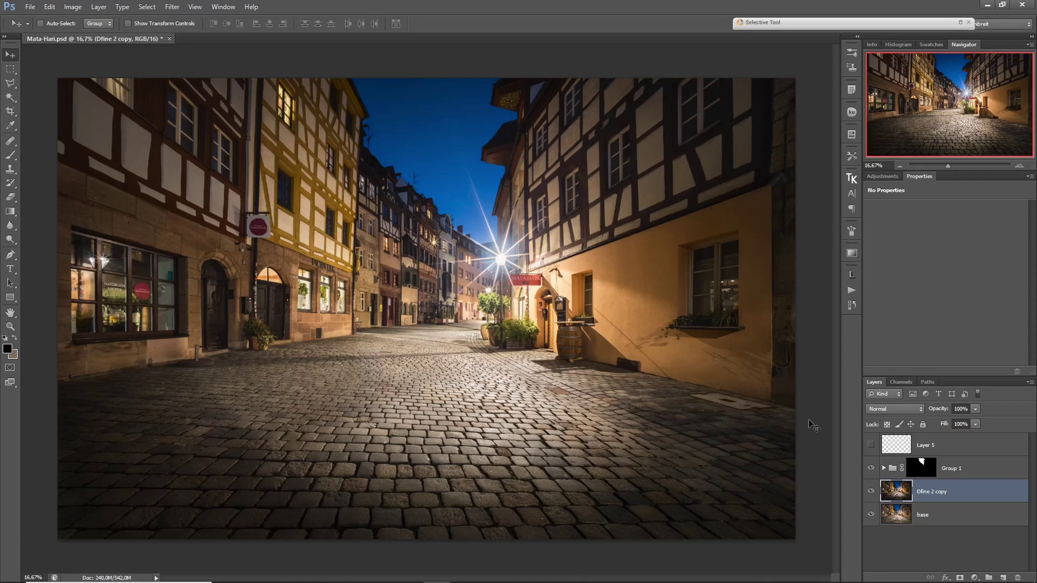
# Try different opacity levels on Group 1 and hide the group.
pyautogui.click(978, 475)
pyautogui.click(974, 411)
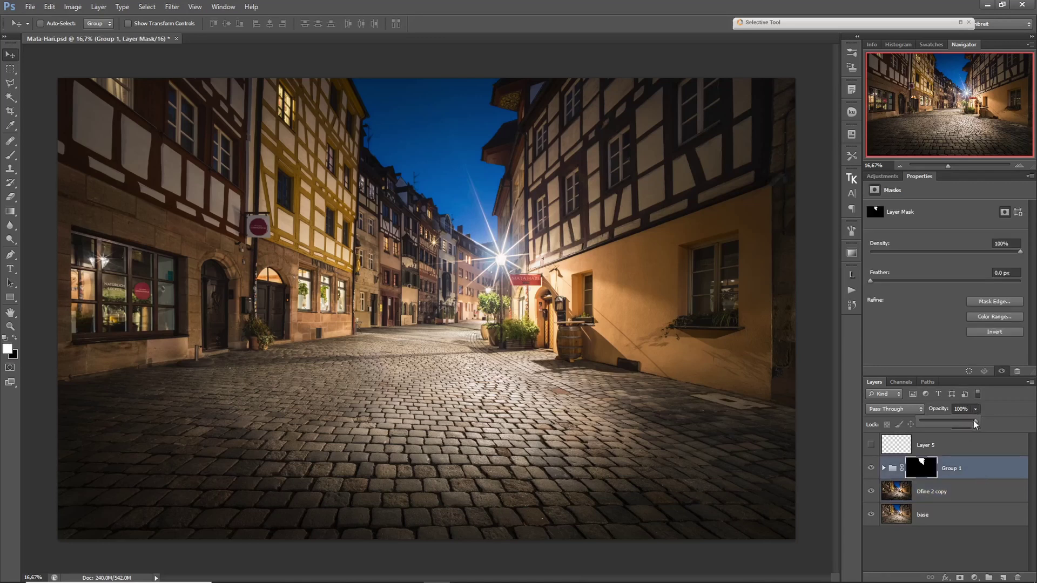
pyautogui.moveTo(930, 418); pyautogui.dragTo(961, 425)
pyautogui.click(870, 468)
# Create a new layer group above Dfine 2 copy and add a Curves adjustment layer inside it.
pyautogui.click(964, 496)
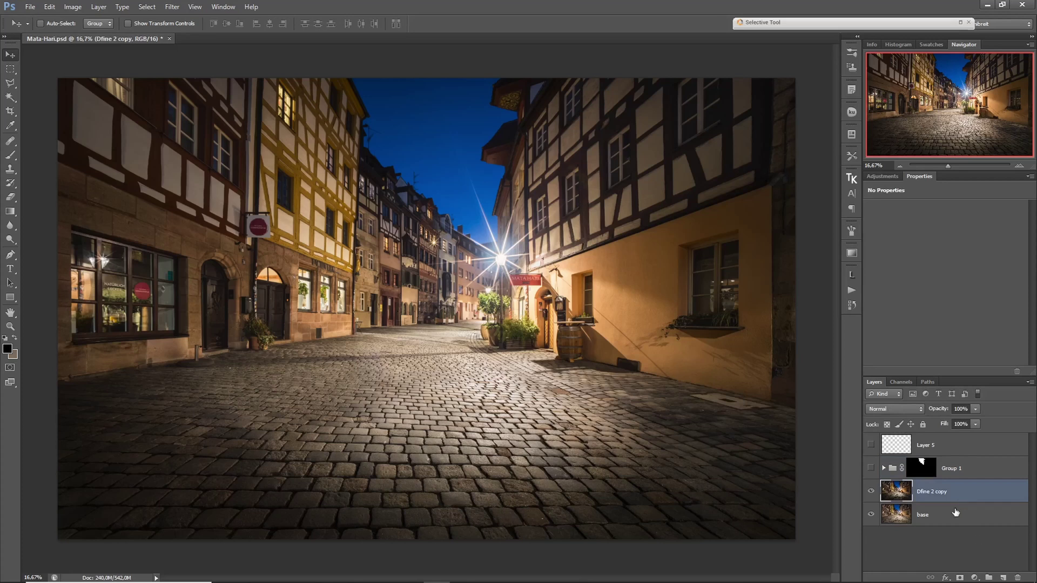
pyautogui.hotkey('ctrl', 'g')
pyautogui.moveTo(955, 504); pyautogui.dragTo(918, 491)
pyautogui.click(925, 489)
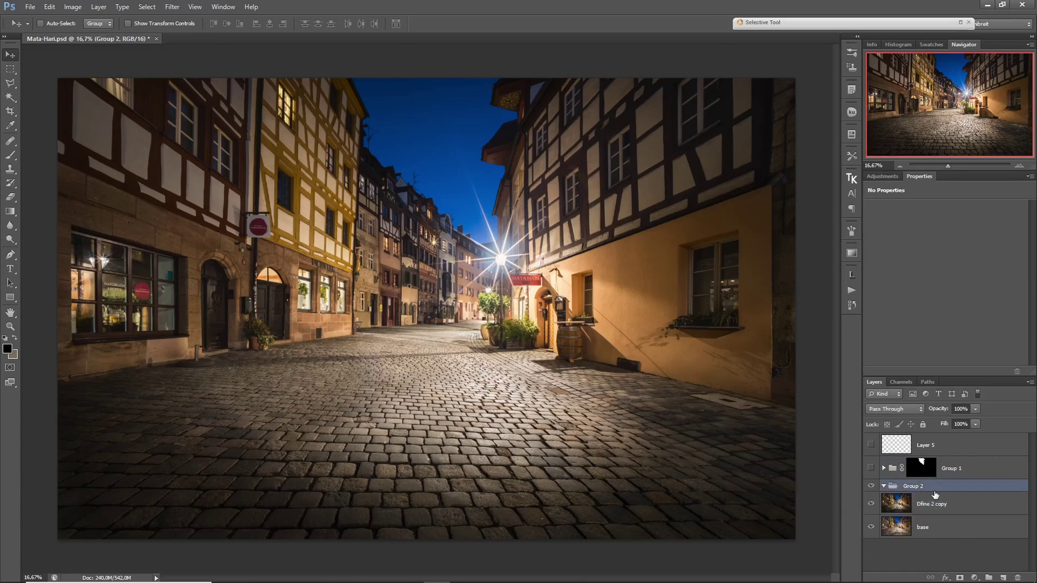
pyautogui.click(975, 578)
pyautogui.click(945, 408)
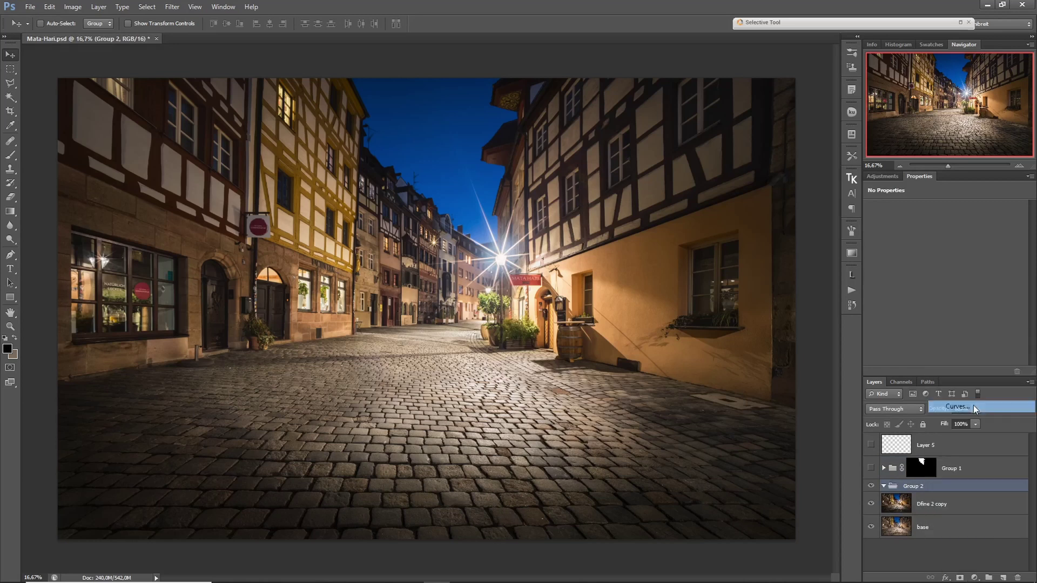
# Set up the Magic Wand with a tolerance of 14 and target the Dfine 2 copy layer.
pyautogui.click(929, 487)
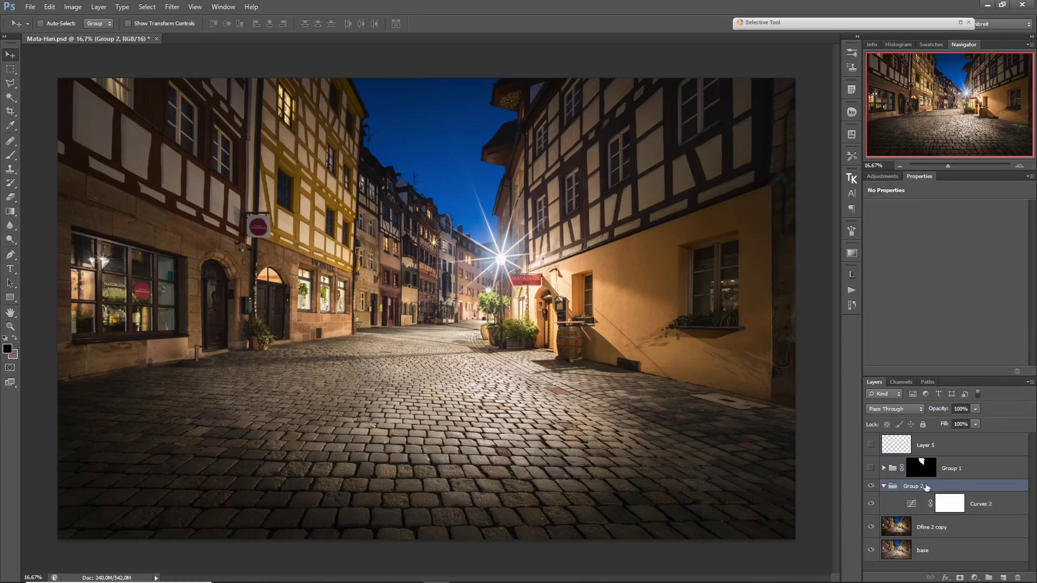
pyautogui.click(10, 97)
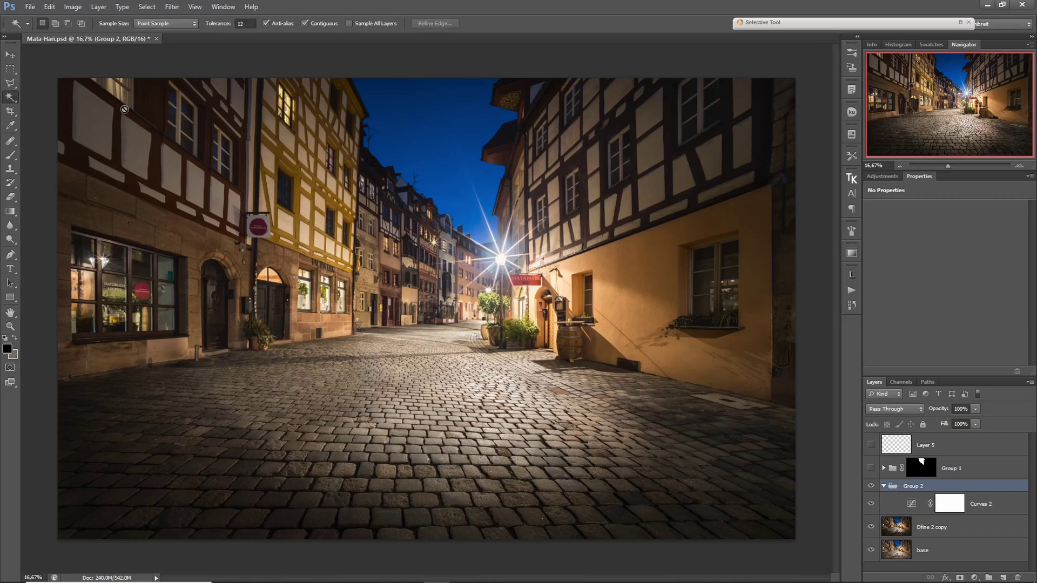
pyautogui.keyDown('ctrl'); pyautogui.click(409, 146); pyautogui.keyUp('ctrl')
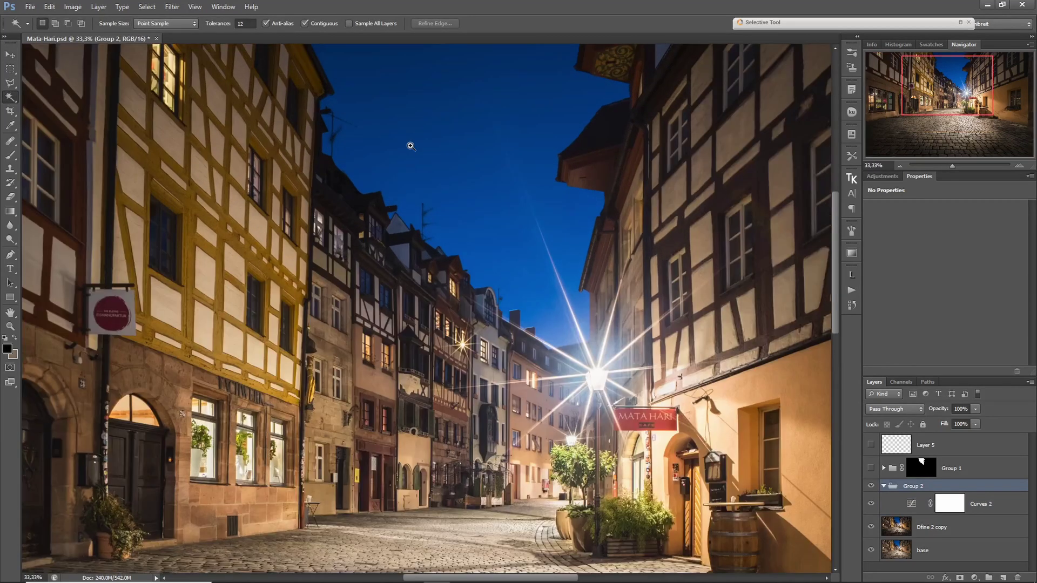
pyautogui.keyDown('ctrl'); pyautogui.click(410, 145); pyautogui.keyUp('ctrl')
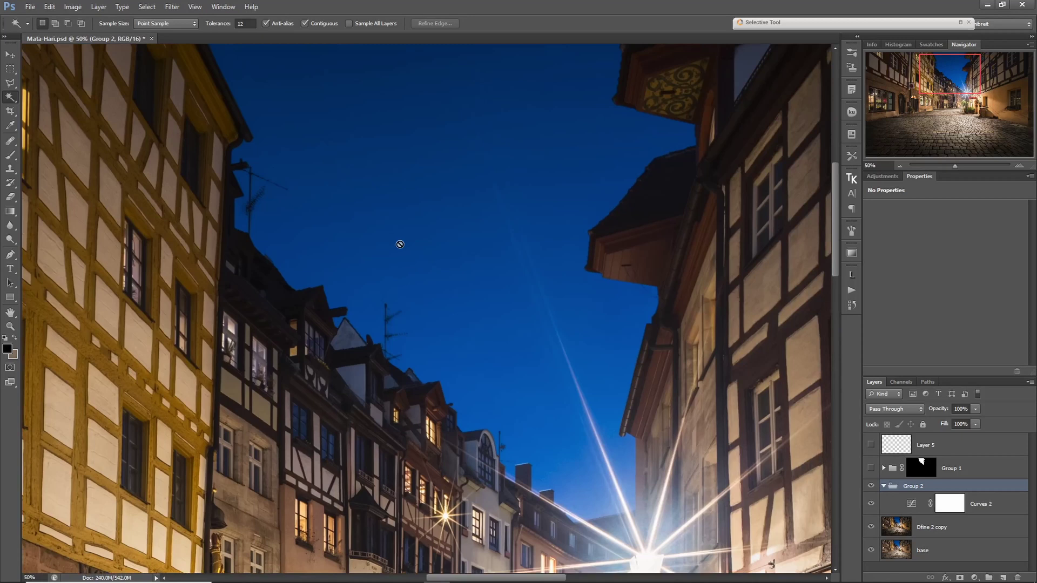
pyautogui.click(10, 56)
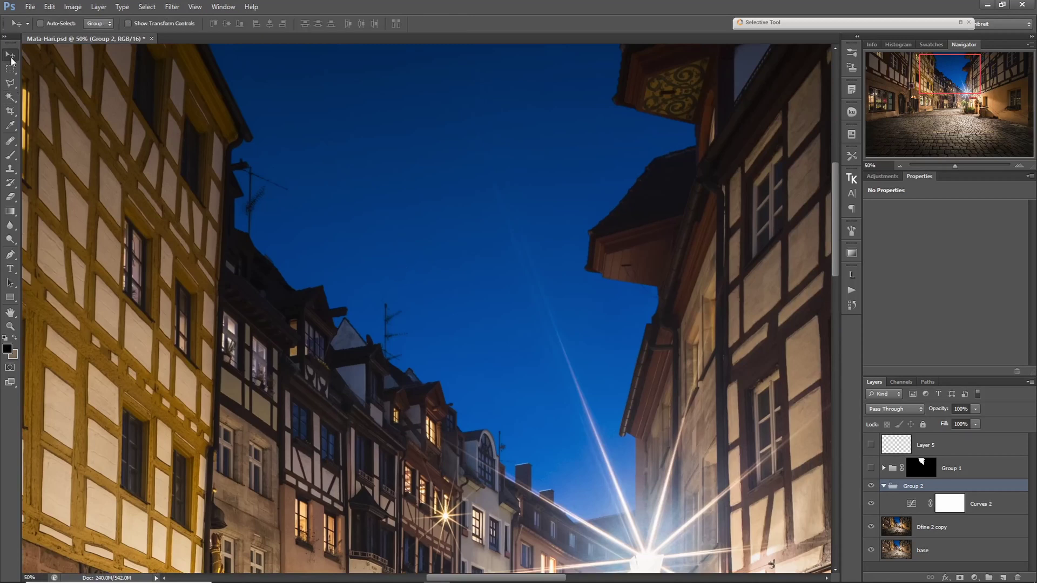
pyautogui.click(9, 96)
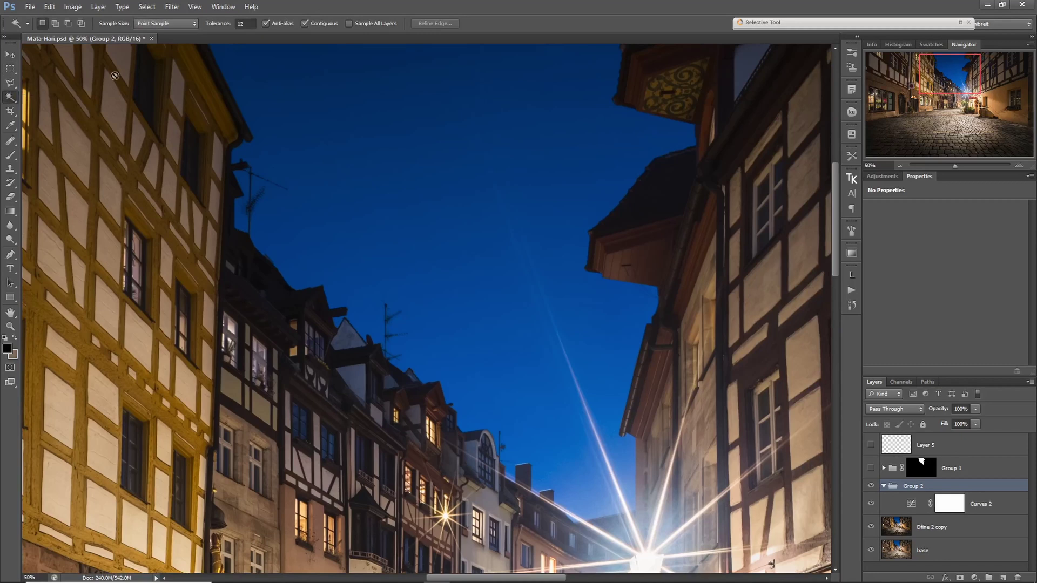
pyautogui.click(10, 97)
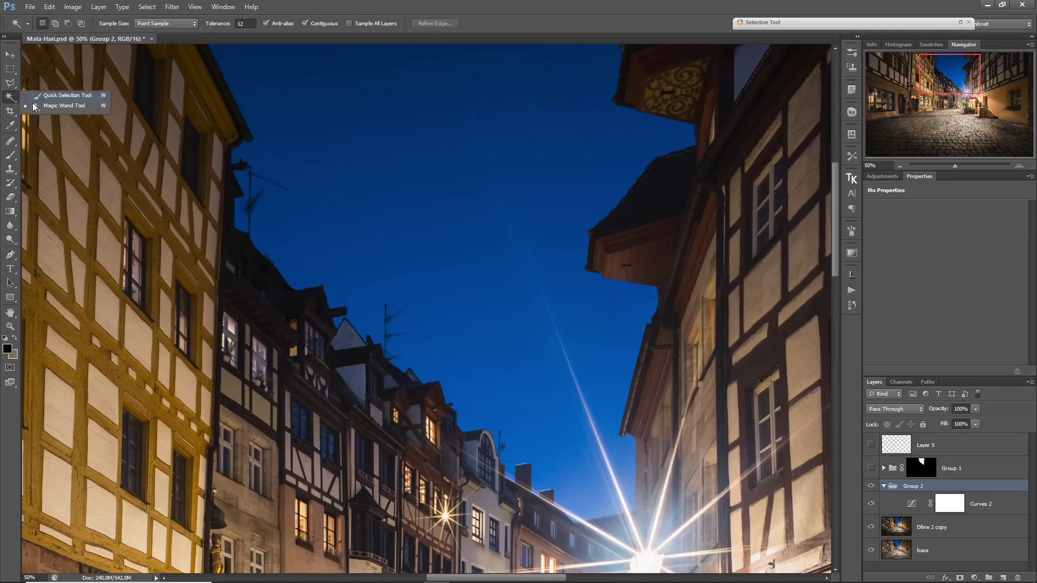
pyautogui.click(33, 106)
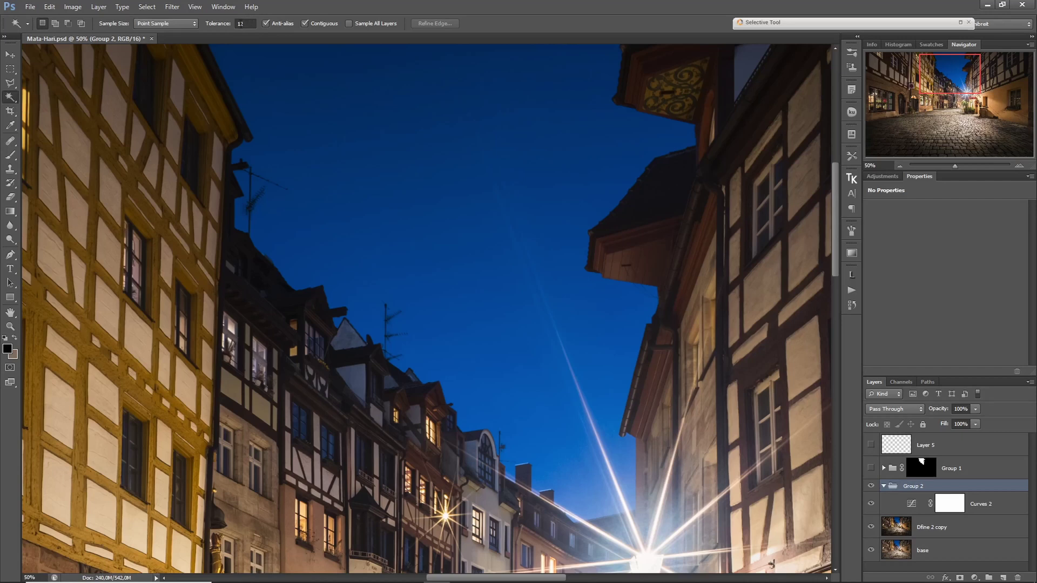
pyautogui.click(240, 23)
pyautogui.click(305, 23)
pyautogui.click(919, 529)
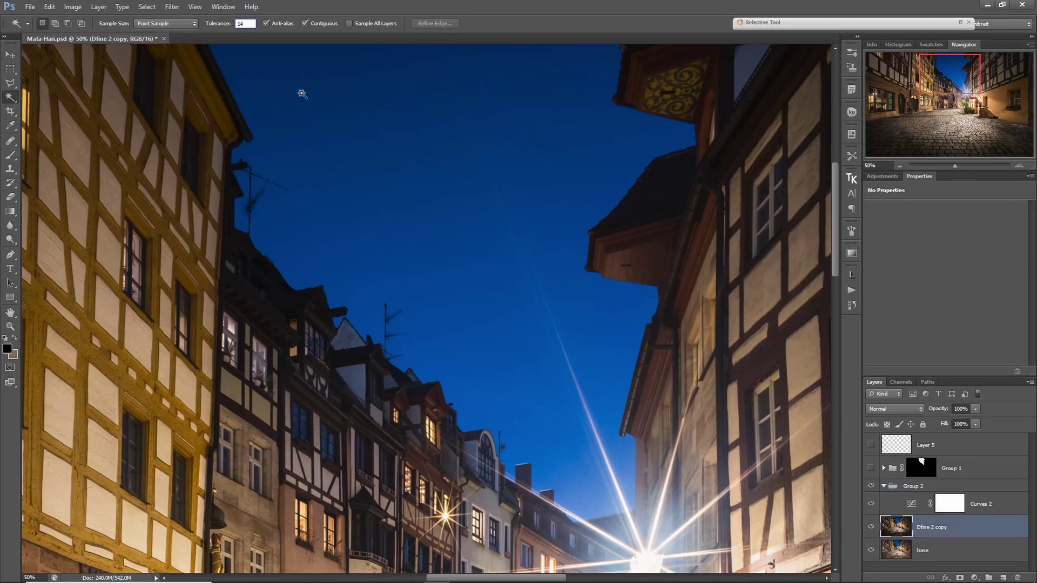
pyautogui.press('Return')
# Select the sky between the buildings with the Magic Wand, adding each darker and lighter blue band down to the rooftops.
pyautogui.click(274, 71)
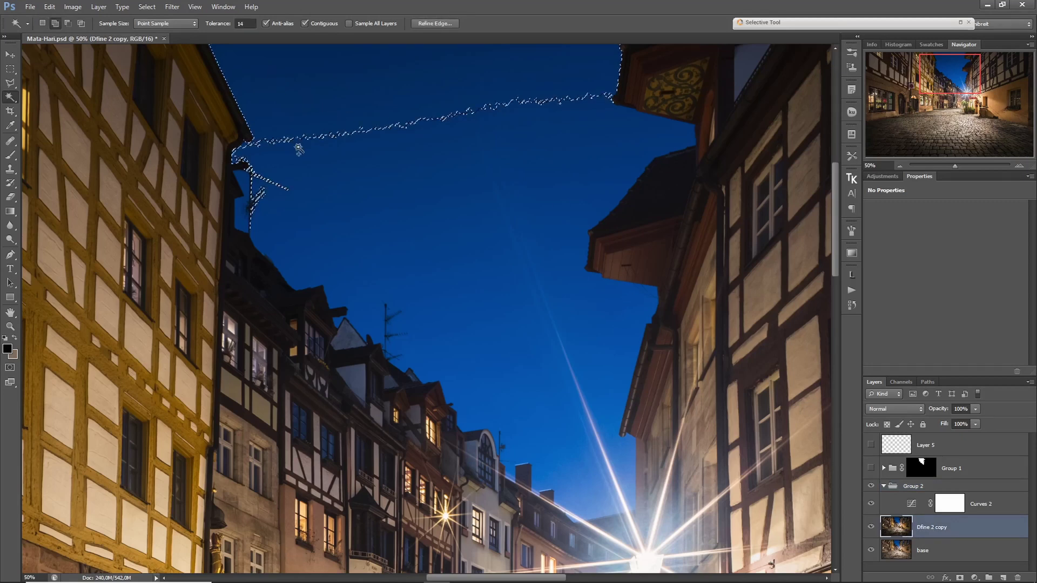
pyautogui.keyDown('shift'); pyautogui.click(316, 165); pyautogui.keyUp('shift')
pyautogui.keyDown('shift'); pyautogui.click(353, 211); pyautogui.keyUp('shift')
pyautogui.keyDown('shift'); pyautogui.click(412, 255); pyautogui.keyUp('shift')
pyautogui.keyDown('shift'); pyautogui.click(464, 320); pyautogui.keyUp('shift')
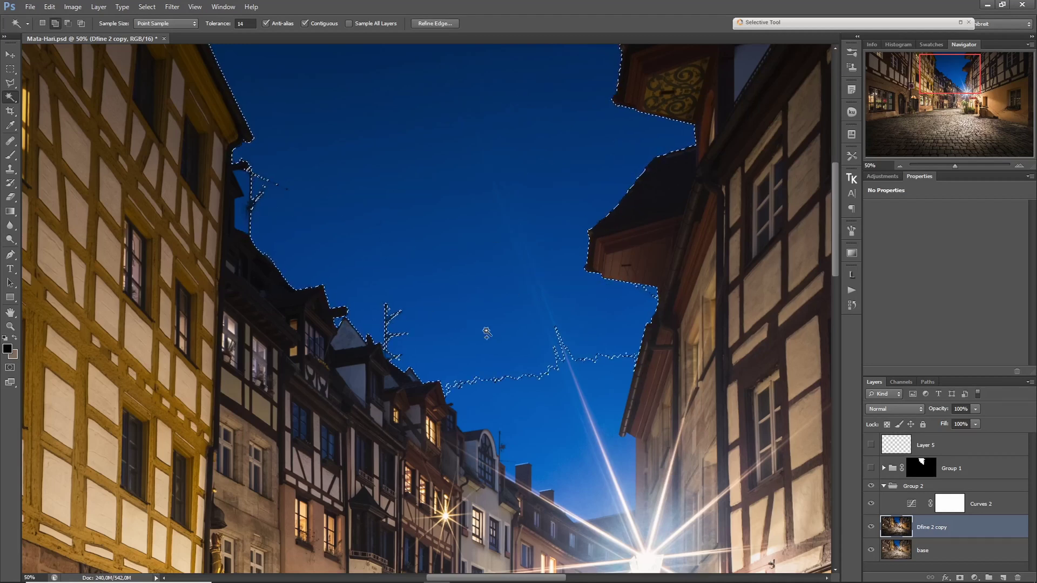
pyautogui.keyDown('shift'); pyautogui.click(523, 393); pyautogui.keyUp('shift')
pyautogui.keyDown('shift'); pyautogui.click(553, 454); pyautogui.keyUp('shift')
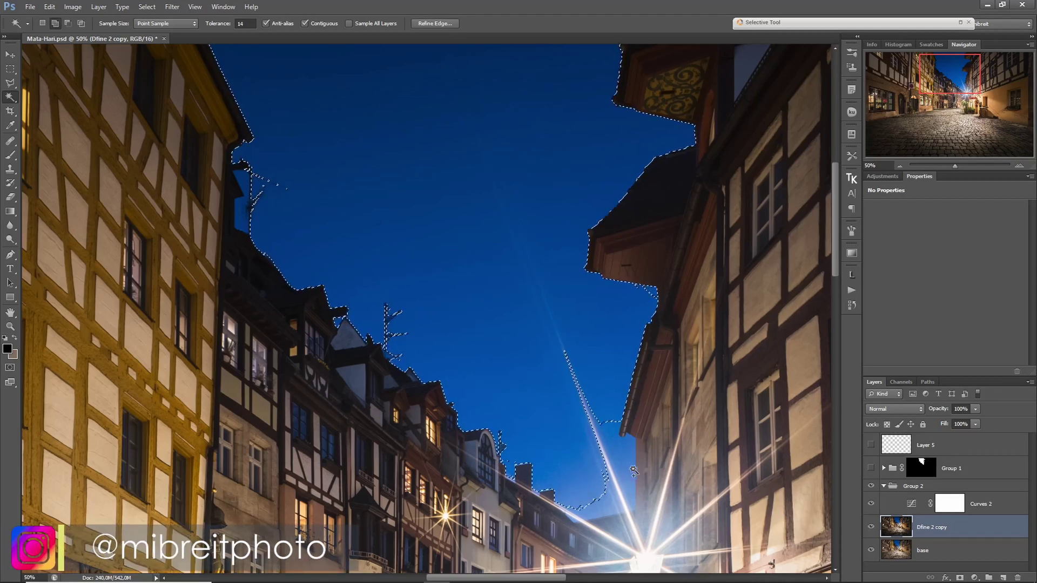
# Add the remaining sky patches beside the street lamp's rays to the selection.
pyautogui.moveTo(534, 251); pyautogui.dragTo(493, 208)
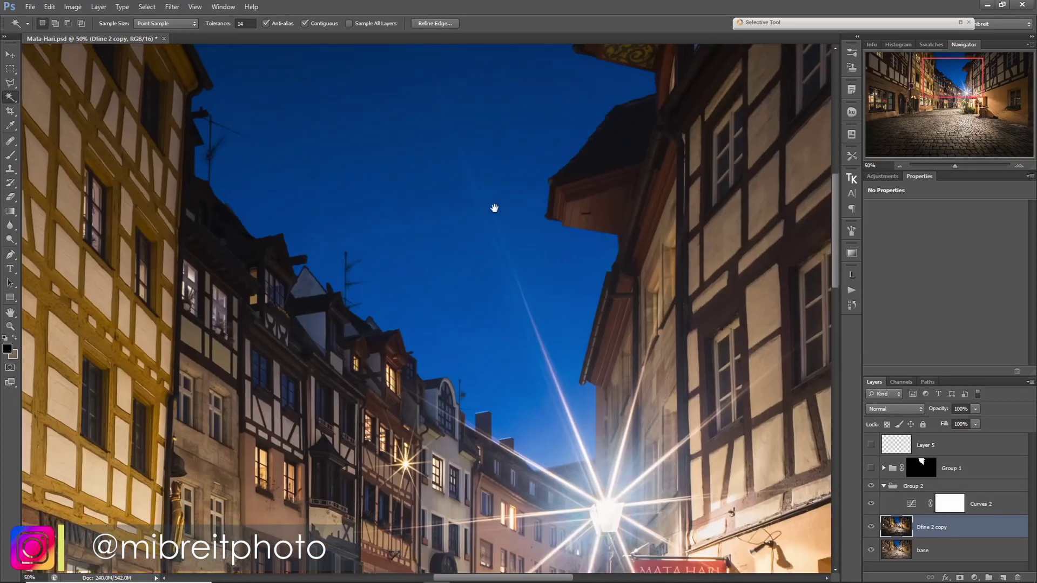
pyautogui.keyDown('ctrl'); pyautogui.click(580, 459); pyautogui.keyUp('ctrl')
pyautogui.keyDown('ctrl'); pyautogui.click(583, 459); pyautogui.keyUp('ctrl')
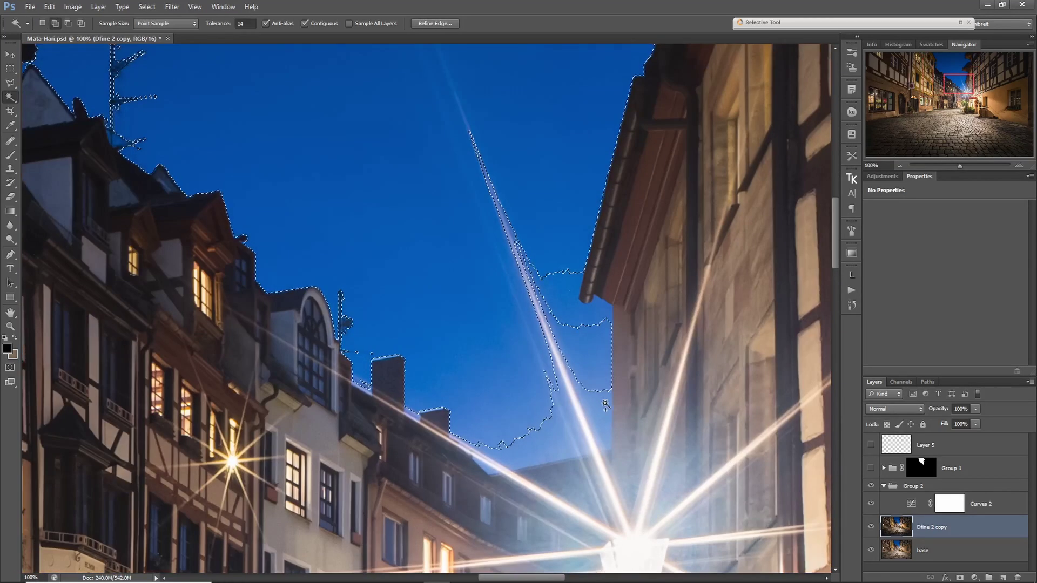
pyautogui.keyDown('shift'); pyautogui.click(565, 284); pyautogui.keyUp('shift')
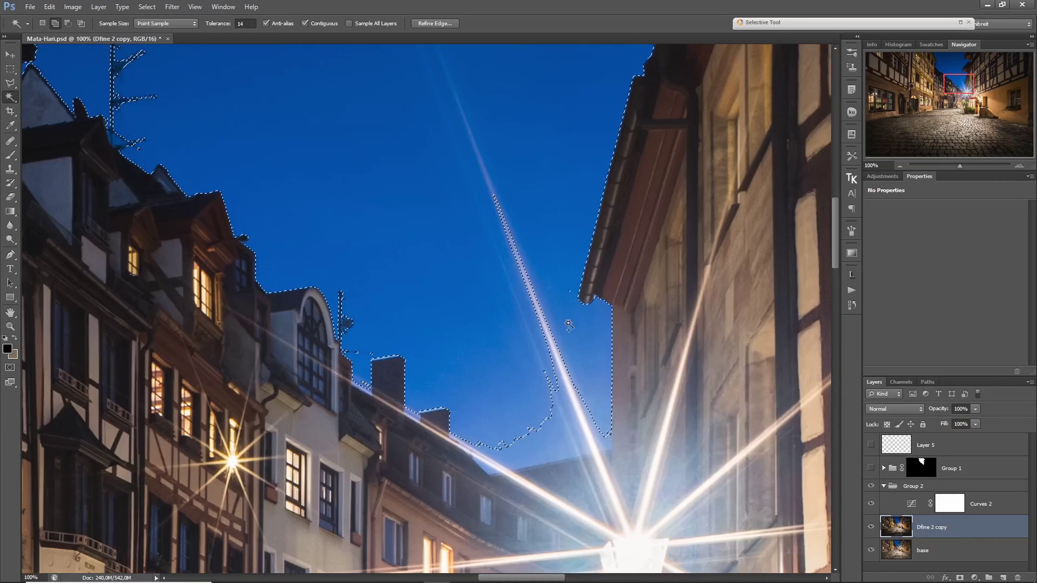
pyautogui.keyDown('shift'); pyautogui.click(575, 447); pyautogui.keyUp('shift')
pyautogui.keyDown('shift'); pyautogui.click(581, 447); pyautogui.keyUp('shift')
pyautogui.keyDown('shift'); pyautogui.click(599, 440); pyautogui.keyUp('shift')
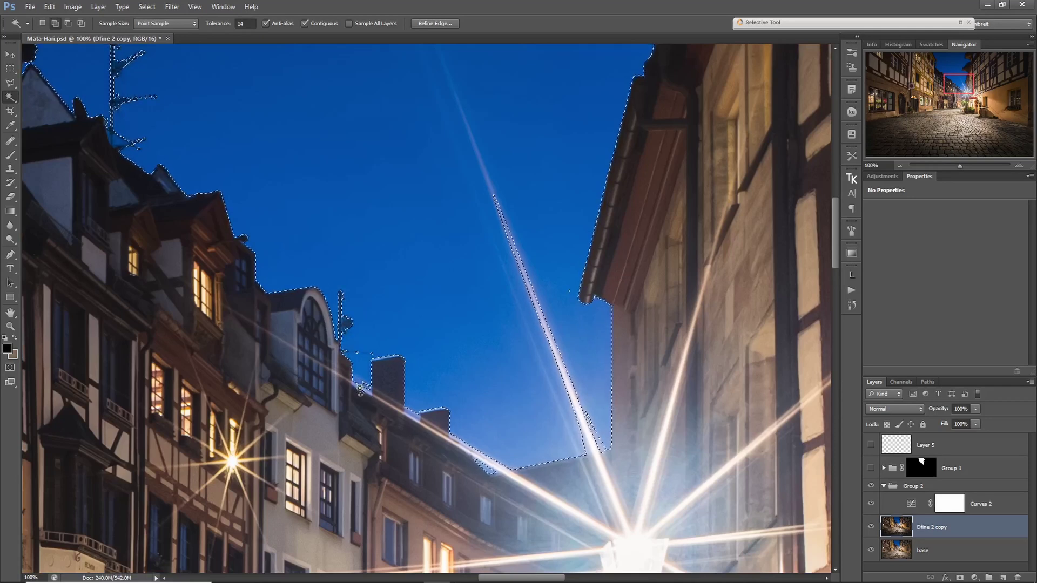
# Examine the sky selection's outline along the rooftops and up to the photo's upper edge.
pyautogui.moveTo(327, 282); pyautogui.dragTo(520, 467)
pyautogui.moveTo(388, 298); pyautogui.dragTo(539, 480)
pyautogui.moveTo(529, 395); pyautogui.dragTo(378, 396)
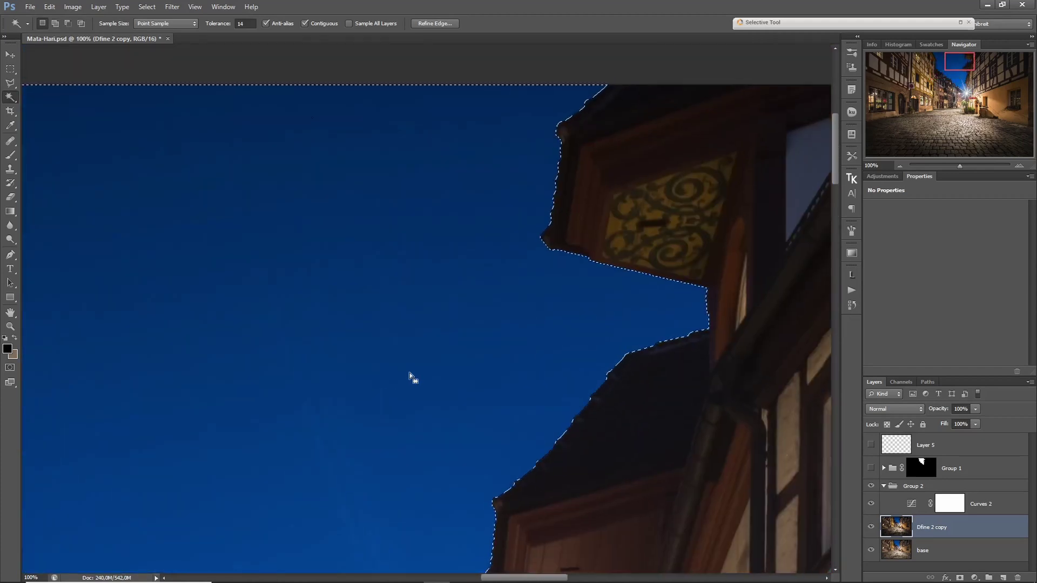
pyautogui.keyDown('alt'); pyautogui.click(410, 371); pyautogui.keyUp('alt')
pyautogui.keyDown('alt'); pyautogui.click(408, 372); pyautogui.keyUp('alt')
pyautogui.keyDown('alt'); pyautogui.click(405, 373); pyautogui.keyUp('alt')
pyautogui.moveTo(406, 375)
pyautogui.mouseDown()
pyautogui.moveTo(599, 345)
pyautogui.moveTo(531, 311)
pyautogui.mouseUp()
# Start Refine Edge on the sky selection with Smart Radius enabled and a radius of 0.4 px.
pyautogui.press('b')
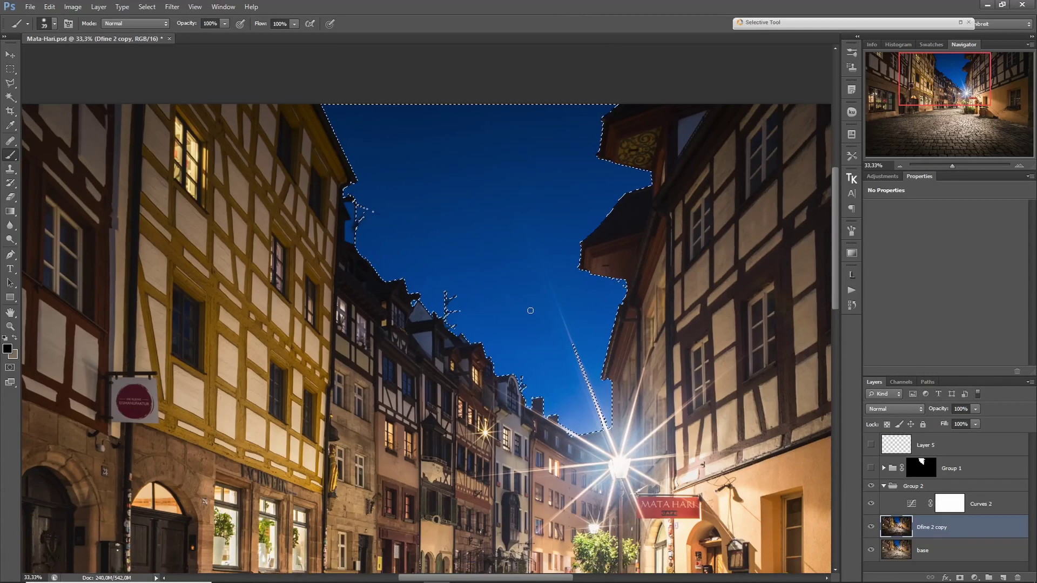
pyautogui.click(154, 7)
pyautogui.click(154, 115)
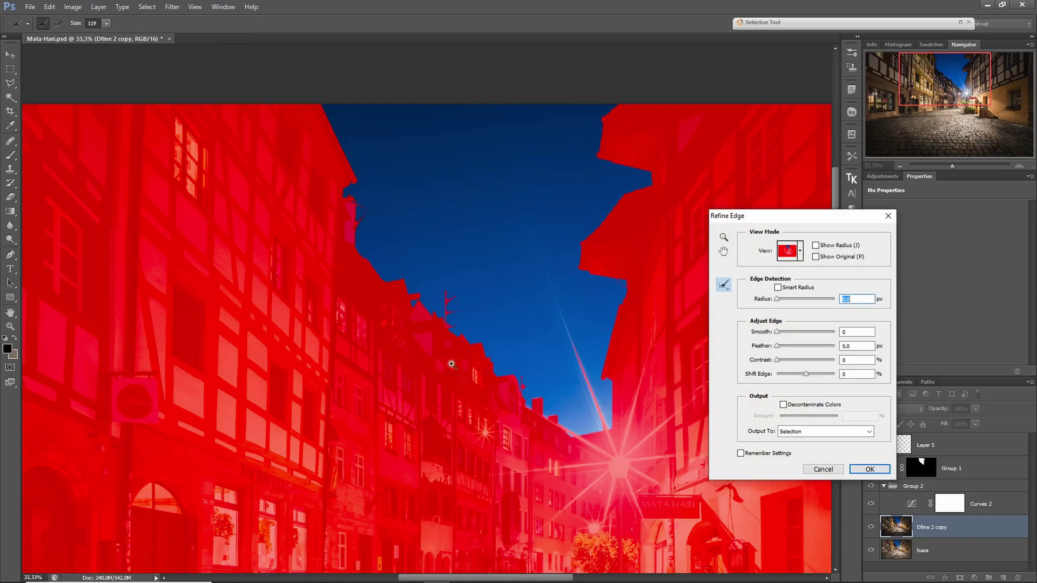
pyautogui.click(452, 365)
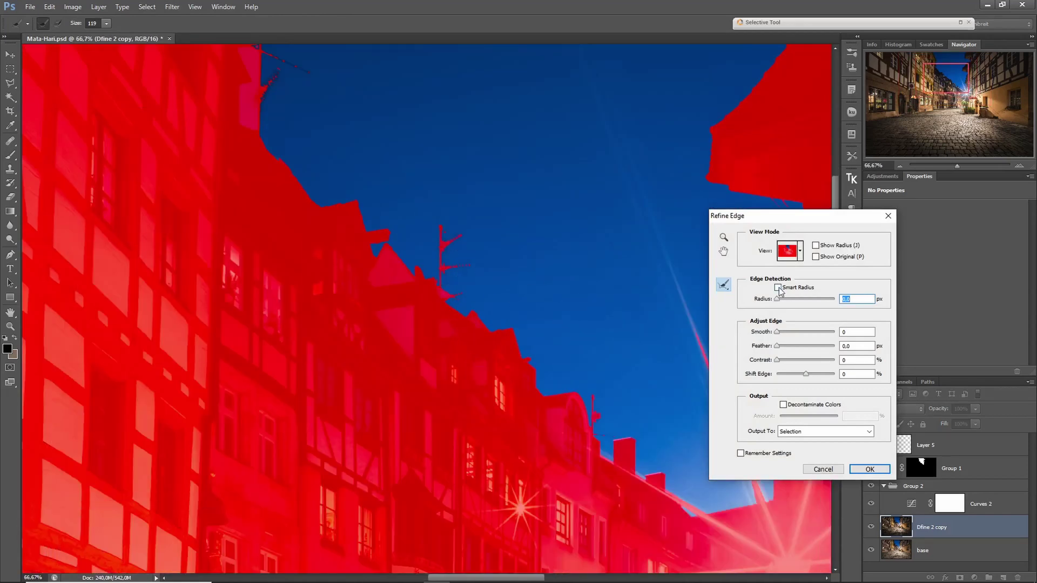
pyautogui.doubleClick(850, 301)
pyautogui.write('4')
# Refine the selection edge around the rooftop antenna, check the other roof edges, and output the result as a selection.
pyautogui.press('alt')
pyautogui.moveTo(433, 269)
pyautogui.mouseDown()
pyautogui.moveTo(442, 223)
pyautogui.moveTo(423, 260)
pyautogui.moveTo(442, 270)
pyautogui.moveTo(444, 223)
pyautogui.moveTo(442, 235)
pyautogui.moveTo(462, 233)
pyautogui.moveTo(437, 265)
pyautogui.moveTo(447, 289)
pyautogui.moveTo(471, 298)
pyautogui.mouseUp()
pyautogui.moveTo(527, 186); pyautogui.dragTo(321, 323)
pyautogui.moveTo(518, 264); pyautogui.dragTo(407, 204)
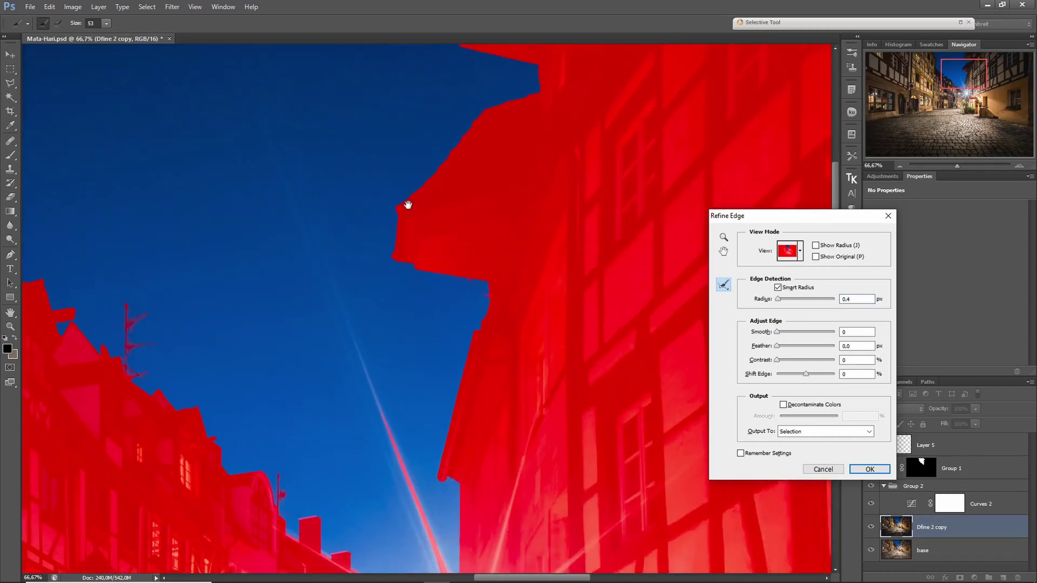
pyautogui.moveTo(456, 364); pyautogui.dragTo(492, 254)
pyautogui.moveTo(467, 404); pyautogui.dragTo(565, 384)
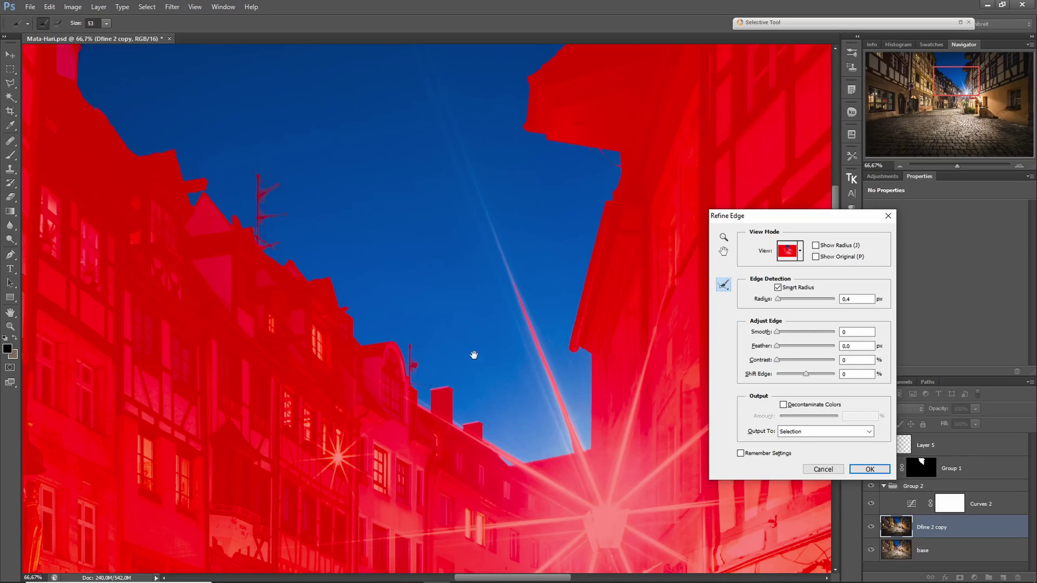
pyautogui.moveTo(474, 355); pyautogui.dragTo(456, 428)
pyautogui.click(869, 470)
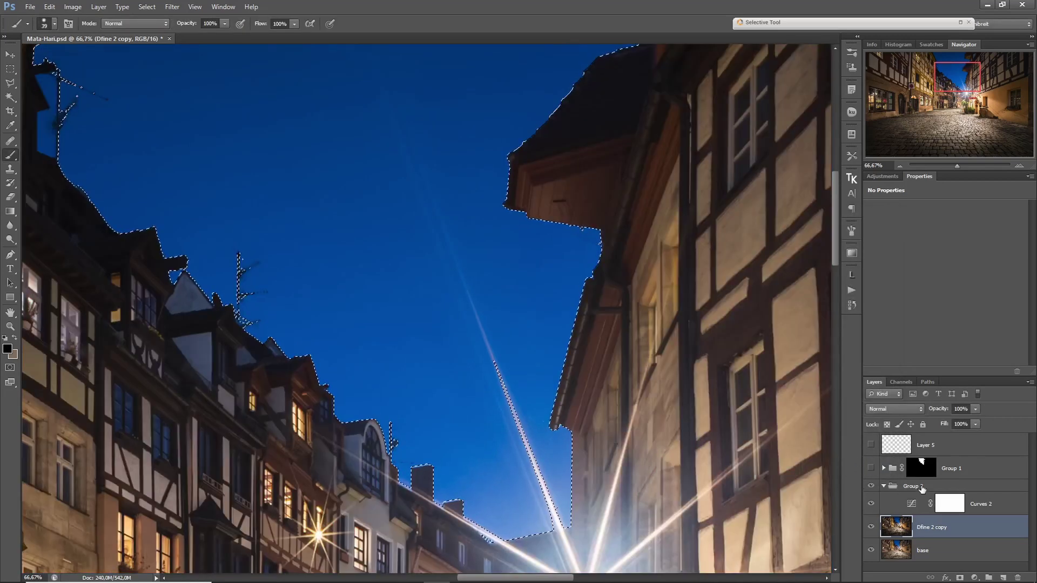
# Turn the refined sky selection into a layer mask on Group 2 and display the mask in black and white.
pyautogui.click(921, 487)
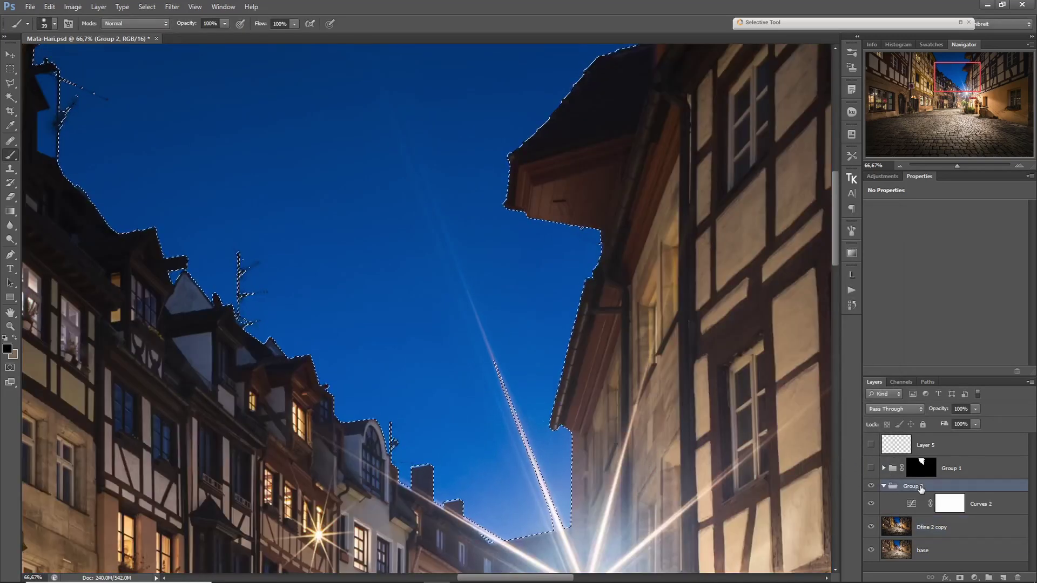
pyautogui.click(957, 577)
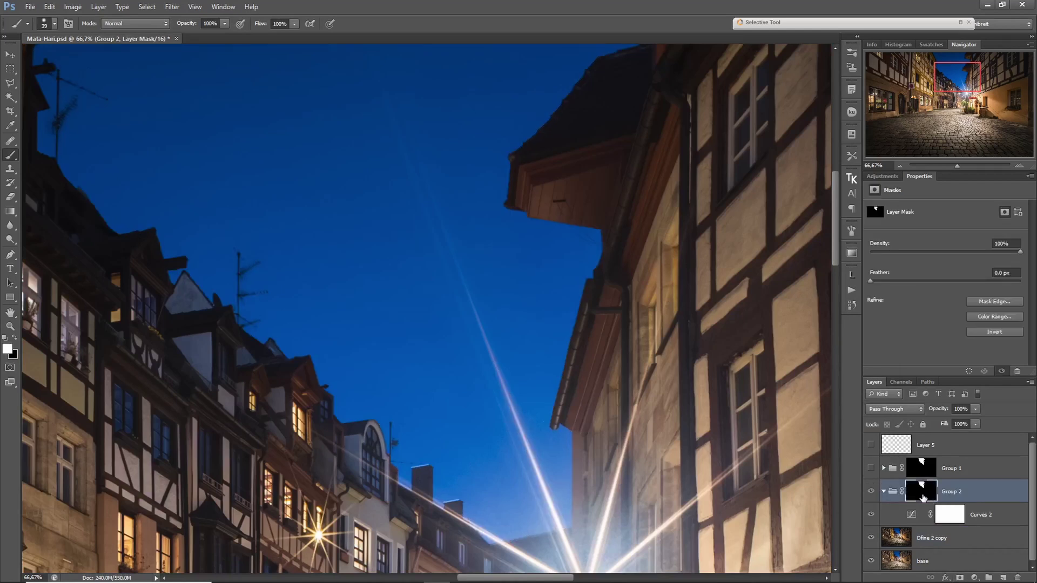
pyautogui.keyDown('alt'); pyautogui.click(925, 497); pyautogui.keyUp('alt')
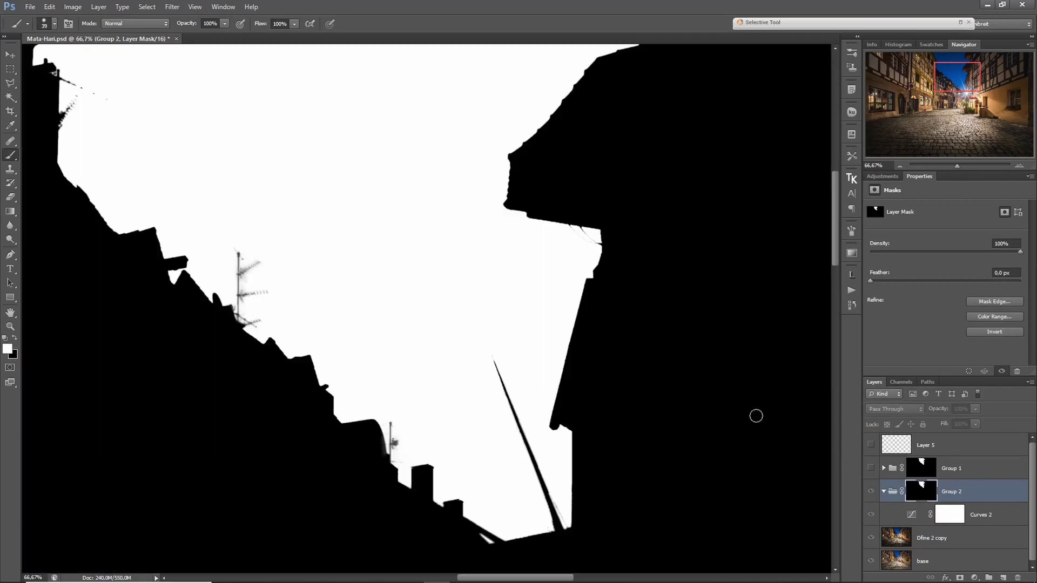
# Examine the Group 2 mask edges along both rooflines, around the antennas and near the chimneys for flaws.
pyautogui.moveTo(356, 206); pyautogui.dragTo(484, 426)
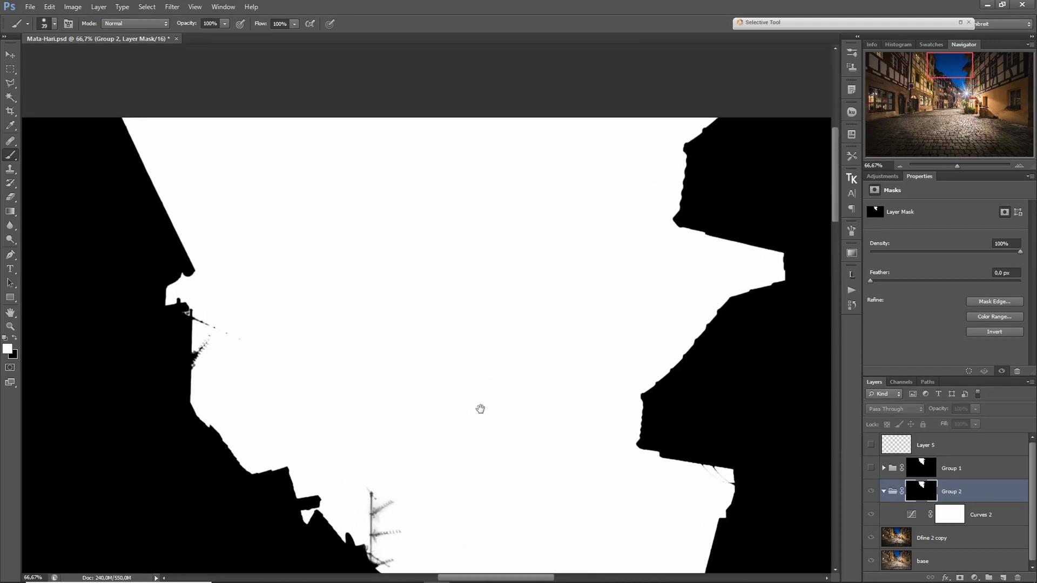
pyautogui.keyDown('ctrl'); pyautogui.click(411, 316); pyautogui.keyUp('ctrl')
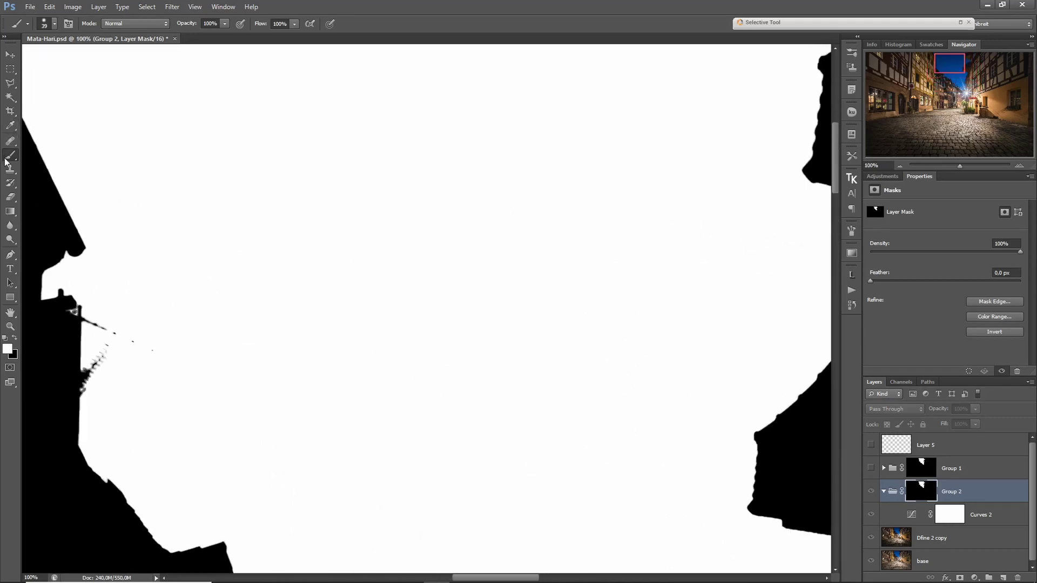
pyautogui.moveTo(527, 240)
pyautogui.mouseDown()
pyautogui.moveTo(380, 338)
pyautogui.moveTo(412, 180)
pyautogui.mouseUp()
pyautogui.moveTo(445, 415)
pyautogui.mouseDown()
pyautogui.moveTo(412, 301)
pyautogui.moveTo(429, 310)
pyautogui.moveTo(481, 247)
pyautogui.mouseUp()
pyautogui.moveTo(315, 347); pyautogui.dragTo(542, 441)
pyautogui.moveTo(414, 212)
pyautogui.mouseDown()
pyautogui.moveTo(451, 257)
pyautogui.moveTo(504, 366)
pyautogui.mouseUp()
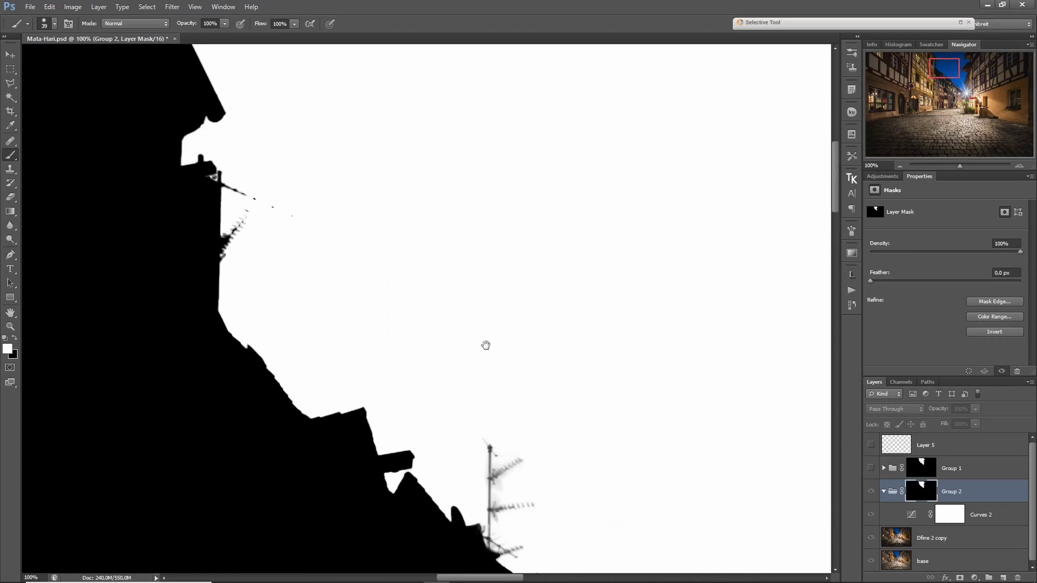
pyautogui.moveTo(269, 206)
pyautogui.mouseDown()
pyautogui.moveTo(295, 217)
pyautogui.moveTo(257, 197)
pyautogui.mouseUp()
pyautogui.moveTo(546, 363); pyautogui.dragTo(243, 153)
pyautogui.moveTo(520, 440)
pyautogui.mouseDown()
pyautogui.moveTo(333, 240)
pyautogui.moveTo(342, 354)
pyautogui.mouseUp()
pyautogui.moveTo(373, 257)
pyautogui.mouseDown()
pyautogui.moveTo(451, 465)
pyautogui.moveTo(462, 479)
pyautogui.moveTo(498, 450)
pyautogui.moveTo(517, 505)
pyautogui.mouseUp()
pyautogui.scroll(2, 453, 502)
pyautogui.keyDown('alt'); pyautogui.rightClick(477, 477); pyautogui.keyUp('alt')
pyautogui.scroll(-2, 450, 385)
pyautogui.scroll(2, 348, 313)
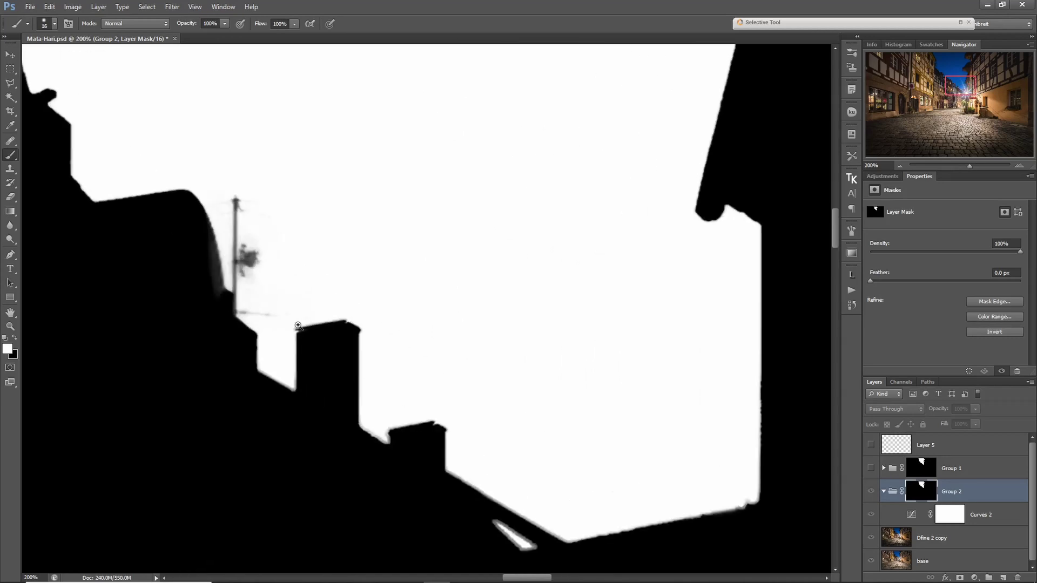
pyautogui.scroll(1, 348, 313)
# Return to the photo and brighten the sky by raising the midtones of the Curves 2 curve, checking the antenna and roof edges.
pyautogui.click(873, 492)
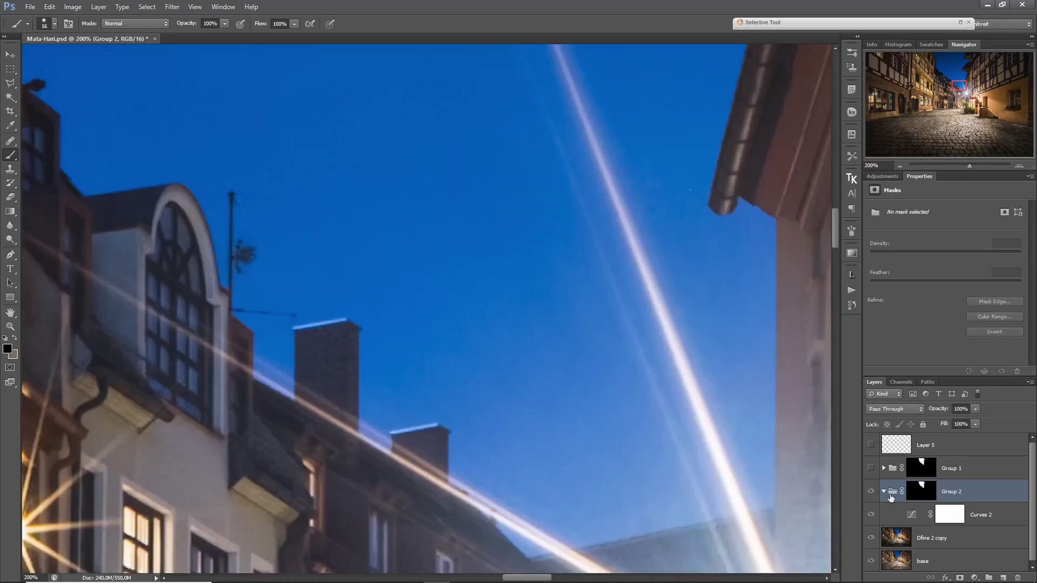
pyautogui.click(987, 517)
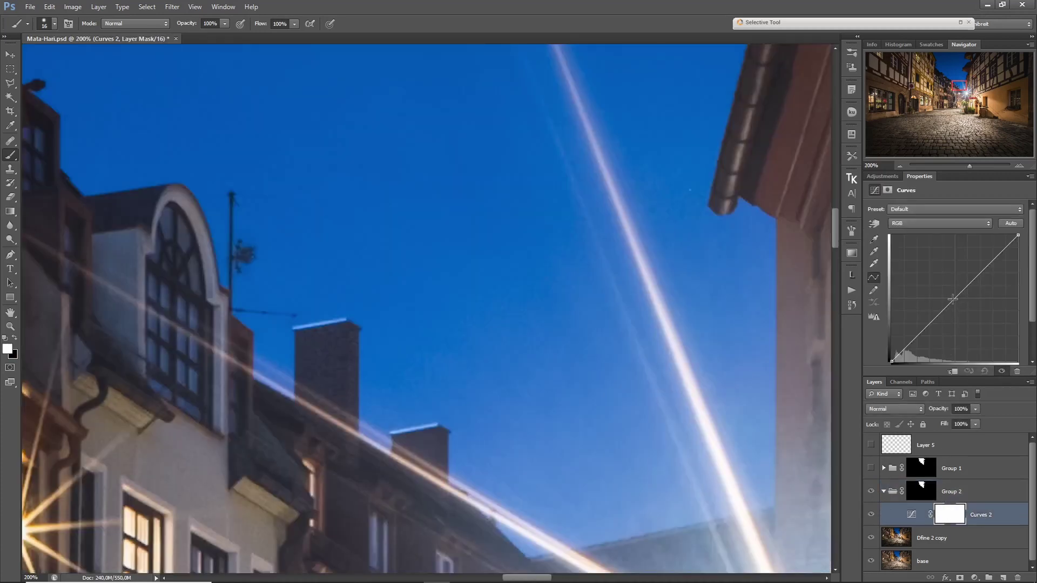
pyautogui.moveTo(948, 302); pyautogui.dragTo(947, 290)
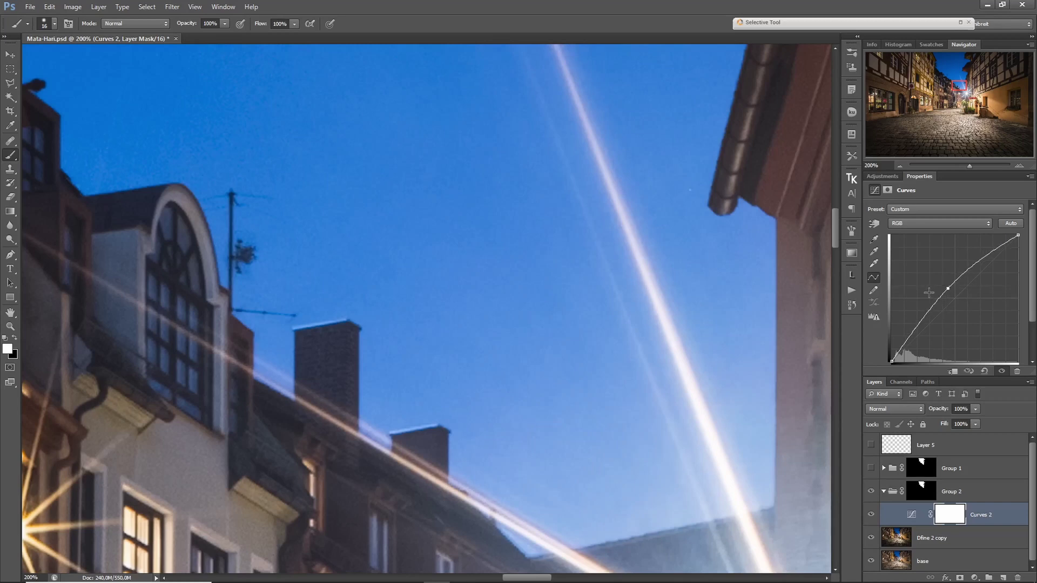
pyautogui.moveTo(738, 374); pyautogui.dragTo(647, 409)
pyautogui.moveTo(657, 227); pyautogui.dragTo(578, 540)
pyautogui.moveTo(948, 290)
pyautogui.mouseDown()
pyautogui.moveTo(947, 318)
pyautogui.moveTo(946, 288)
pyautogui.mouseUp()
pyautogui.moveTo(642, 160); pyautogui.dragTo(576, 291)
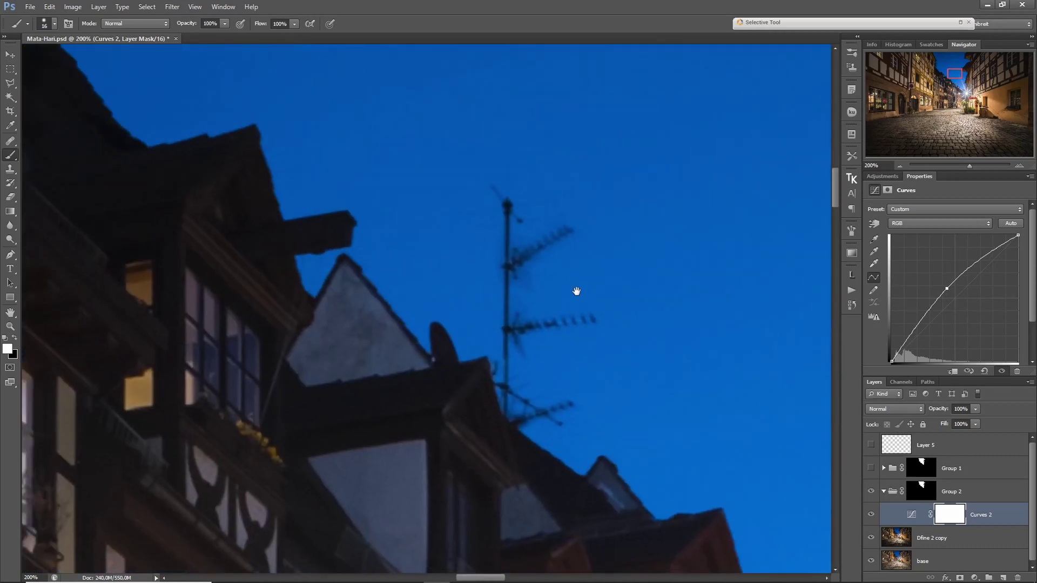
pyautogui.moveTo(946, 290); pyautogui.dragTo(941, 296)
# Show the whole photo and invert the Curves 2 layer mask to black.
pyautogui.keyDown('alt'); pyautogui.click(578, 313); pyautogui.keyUp('alt')
pyautogui.keyDown('alt'); pyautogui.click(574, 317); pyautogui.keyUp('alt')
pyautogui.keyDown('alt'); pyautogui.click(573, 317); pyautogui.keyUp('alt')
pyautogui.keyDown('alt'); pyautogui.click(570, 314); pyautogui.keyUp('alt')
pyautogui.keyDown('alt'); pyautogui.click(569, 310); pyautogui.keyUp('alt')
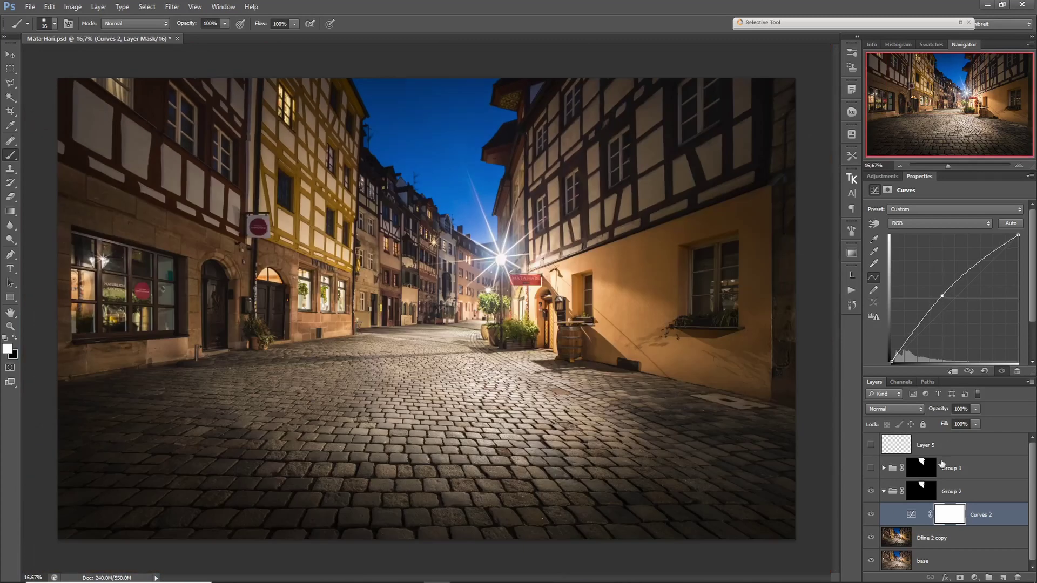
pyautogui.click(949, 517)
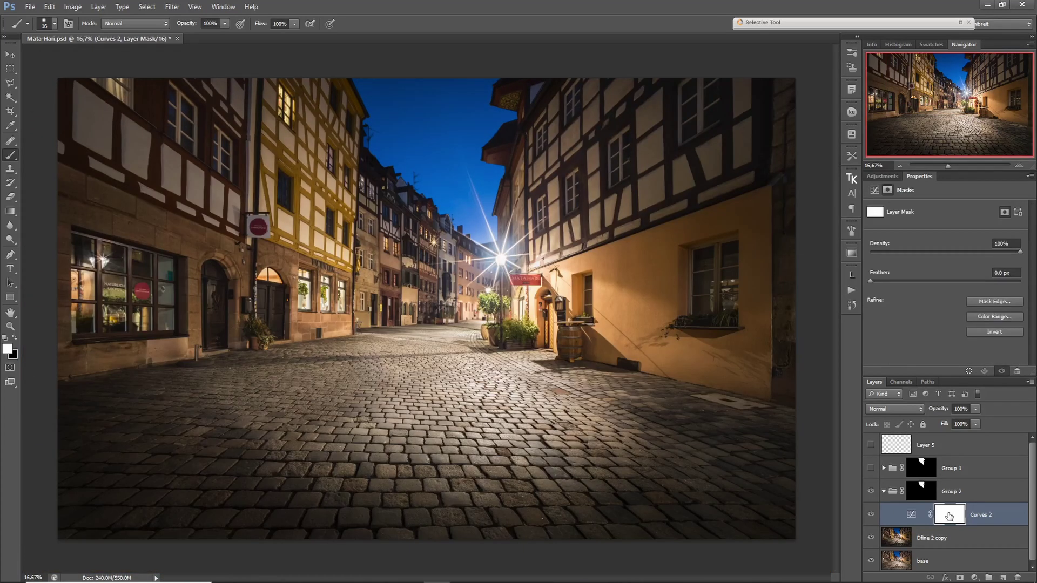
pyautogui.hotkey('ctrl', 'i')
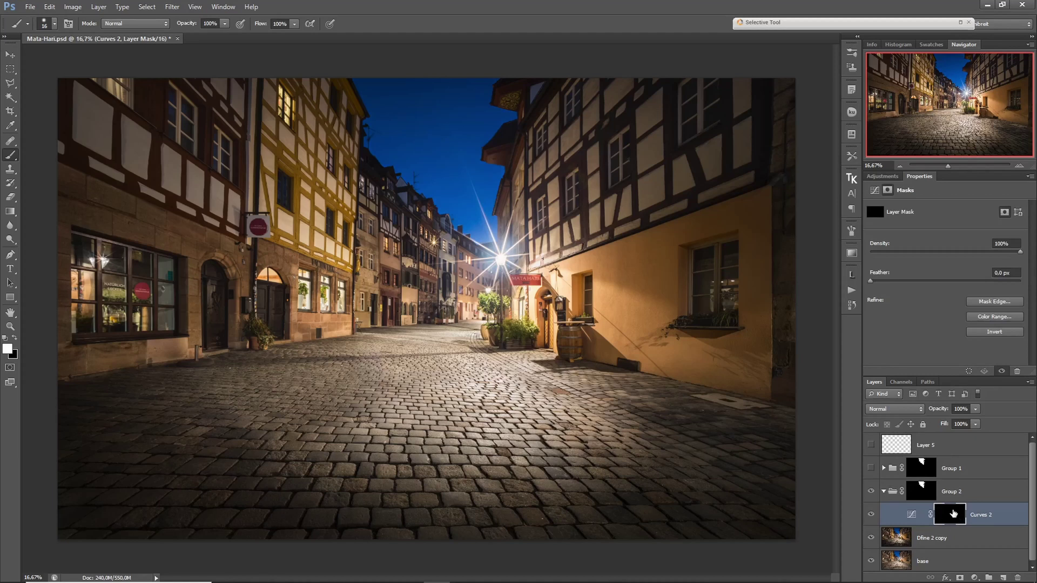
# Paint one very soft white spot on the Curves 2 mask over the low sky beside the star light, using a 3232 px brush.
pyautogui.keyDown('alt'); pyautogui.rightClick(464, 243); pyautogui.keyUp('alt')
pyautogui.keyDown('alt'); pyautogui.rightClick(511, 282); pyautogui.keyUp('alt')
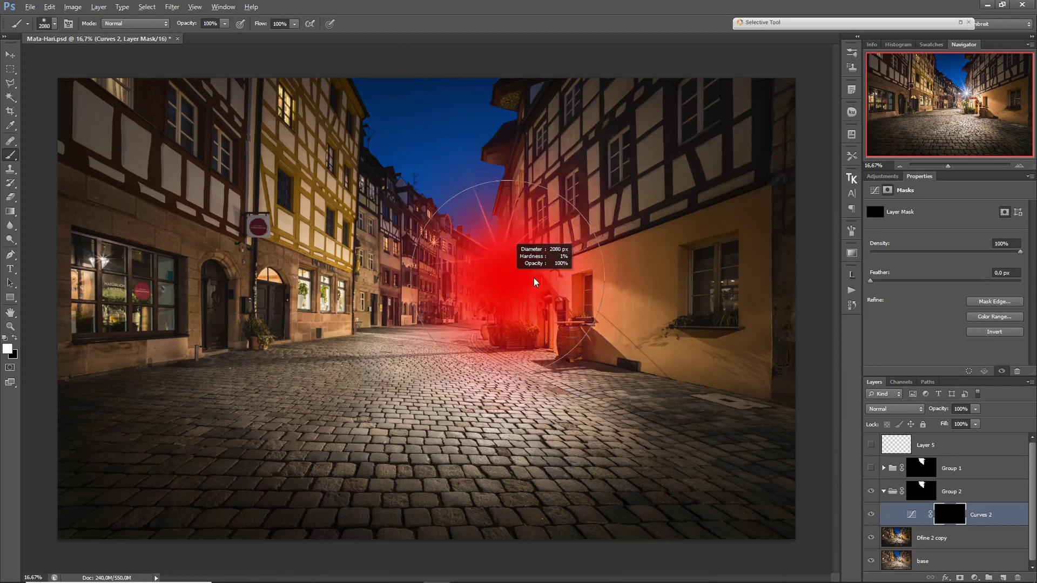
pyautogui.moveTo(493, 254); pyautogui.dragTo(529, 265)
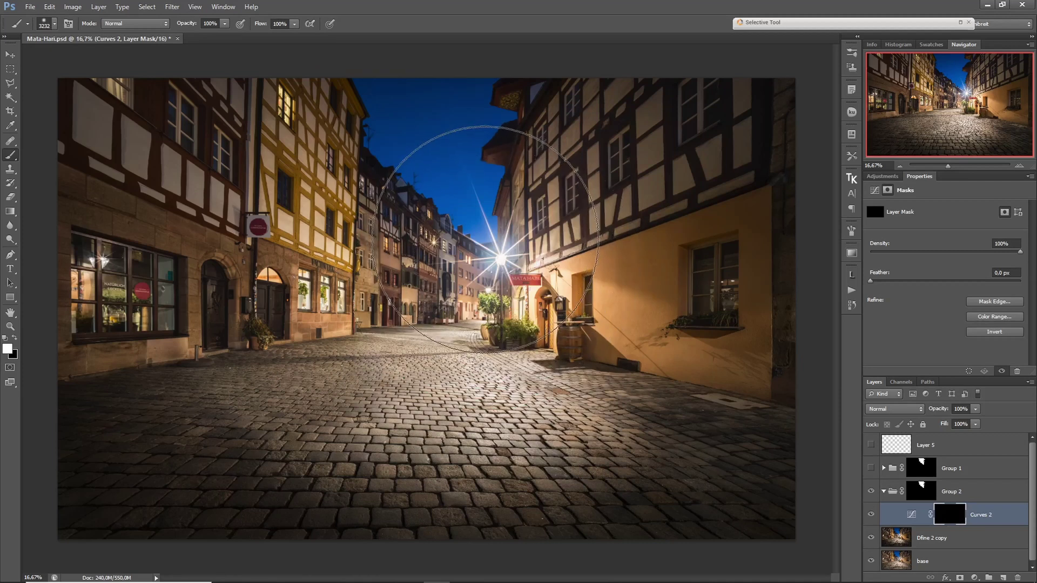
pyautogui.click(482, 241)
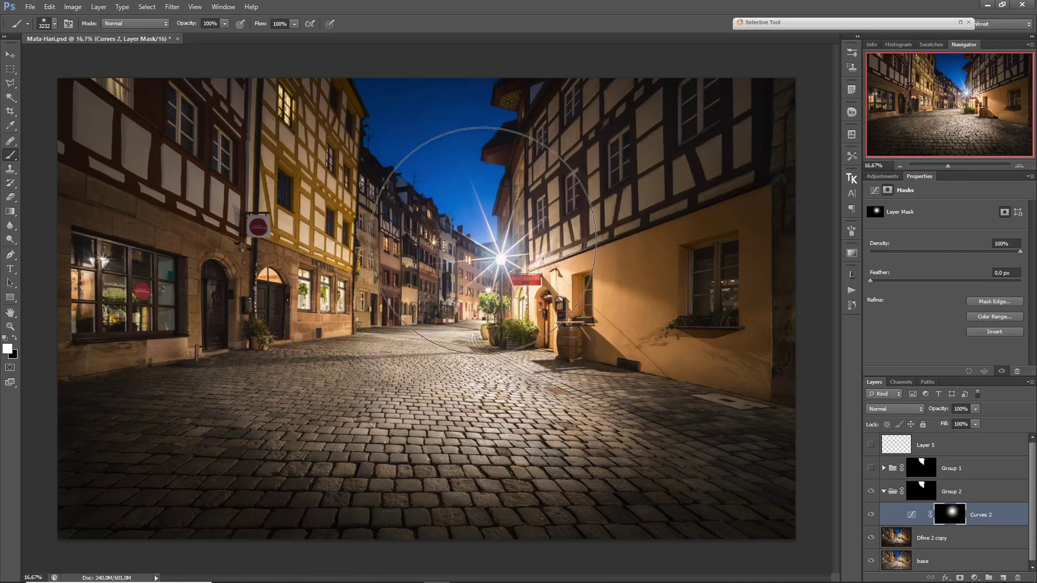
# Inspect the Curves 2 and Group 2 masks, and extend the Curves 2 mask over the sky with a 2464 px brush at 20% opacity.
pyautogui.keyDown('alt'); pyautogui.click(949, 518); pyautogui.keyUp('alt')
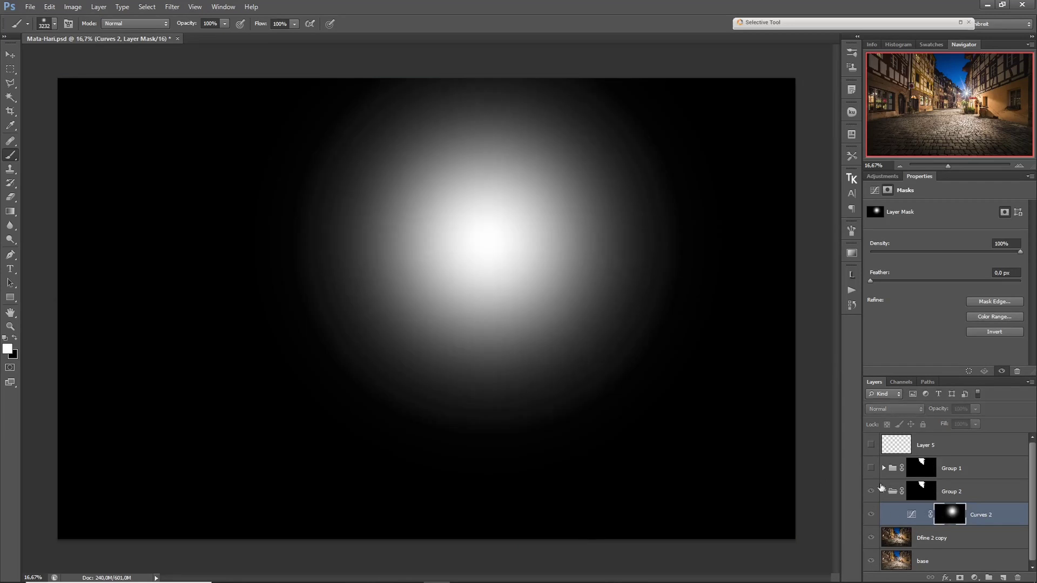
pyautogui.hotkey('ctrl', 'z')
pyautogui.keyDown('alt'); pyautogui.click(922, 497); pyautogui.keyUp('alt')
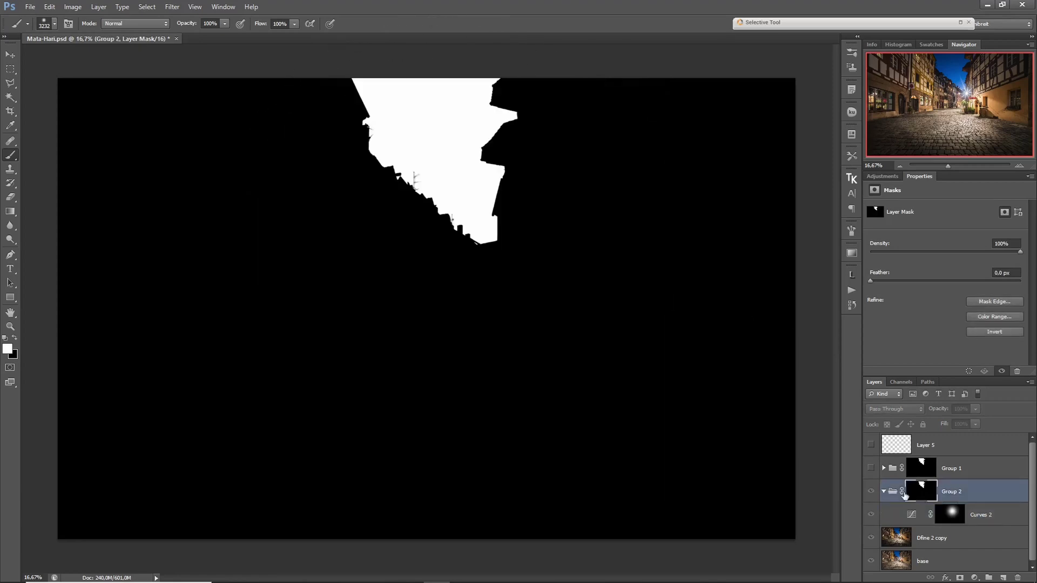
pyautogui.click(912, 517)
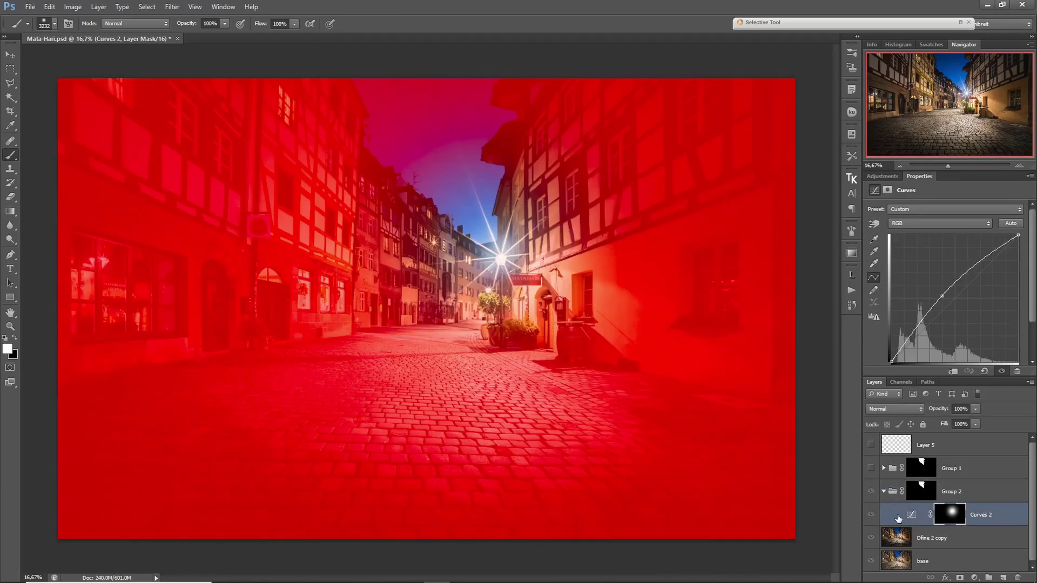
pyautogui.click(949, 514)
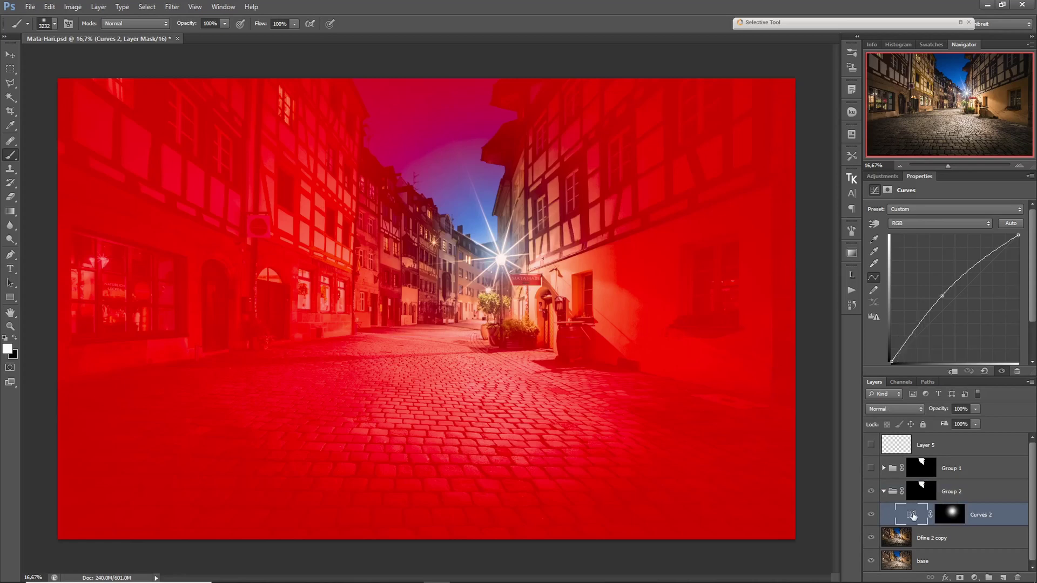
pyautogui.moveTo(454, 217)
pyautogui.mouseDown()
pyautogui.moveTo(372, 219)
pyautogui.moveTo(659, 178)
pyautogui.moveTo(638, 184)
pyautogui.mouseUp()
pyautogui.press('2')
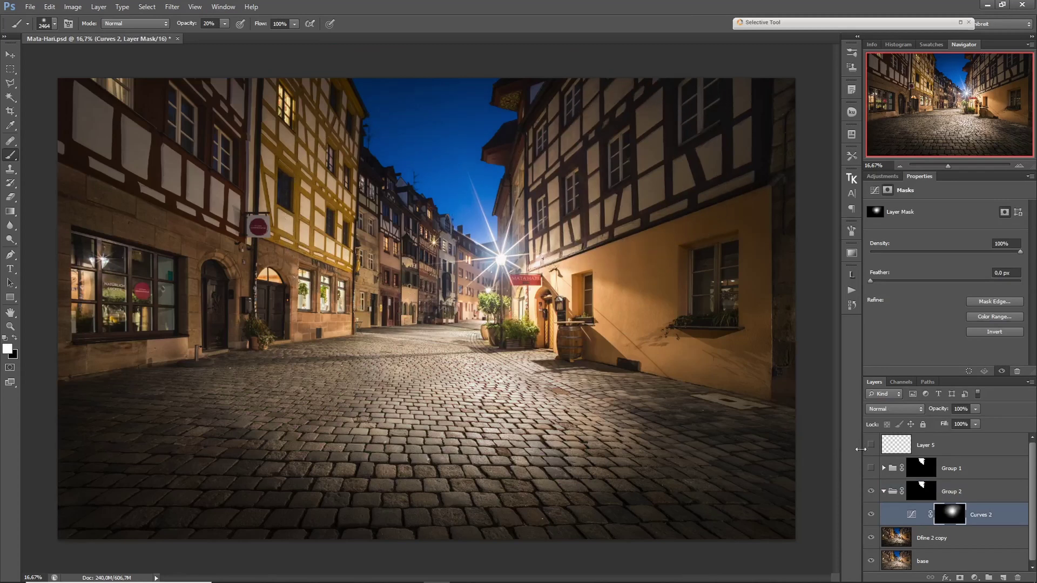
# Compare the sky with Group 2 hidden and shown, and lower the midpoint of the Curves 2 curve slightly.
pyautogui.click(870, 492)
pyautogui.click(871, 492)
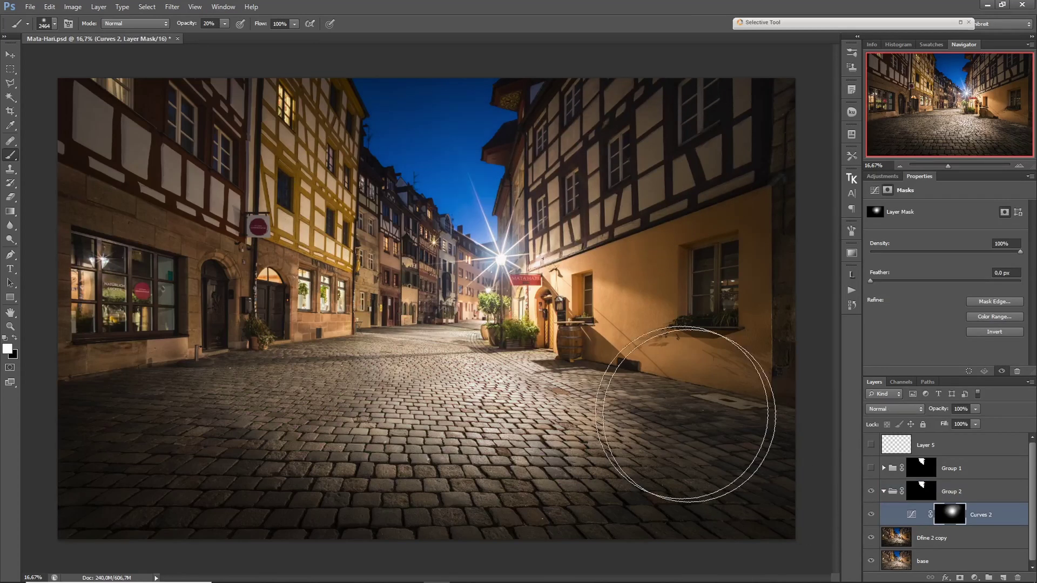
pyautogui.click(911, 515)
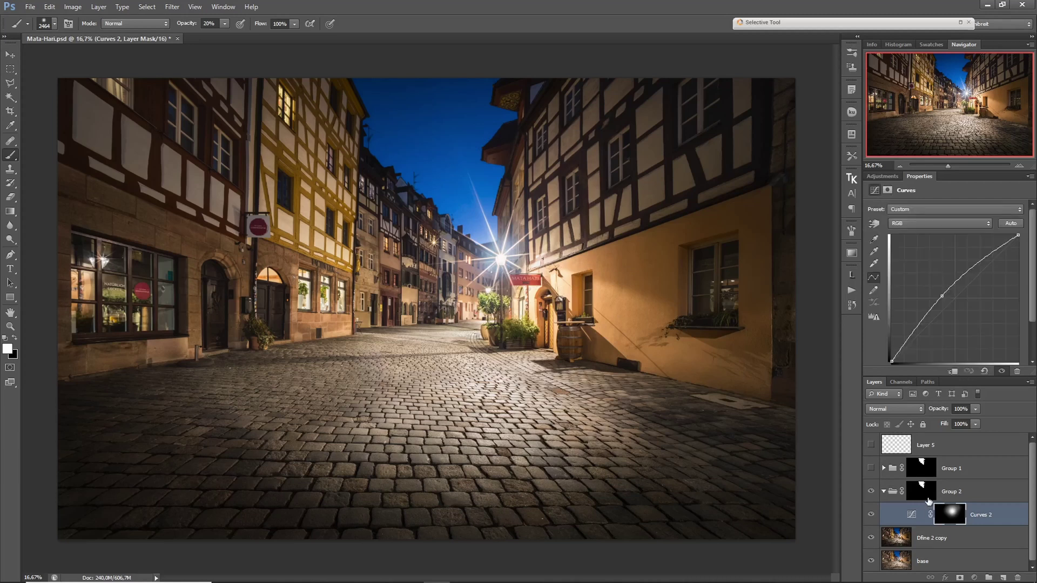
pyautogui.moveTo(941, 295); pyautogui.dragTo(941, 299)
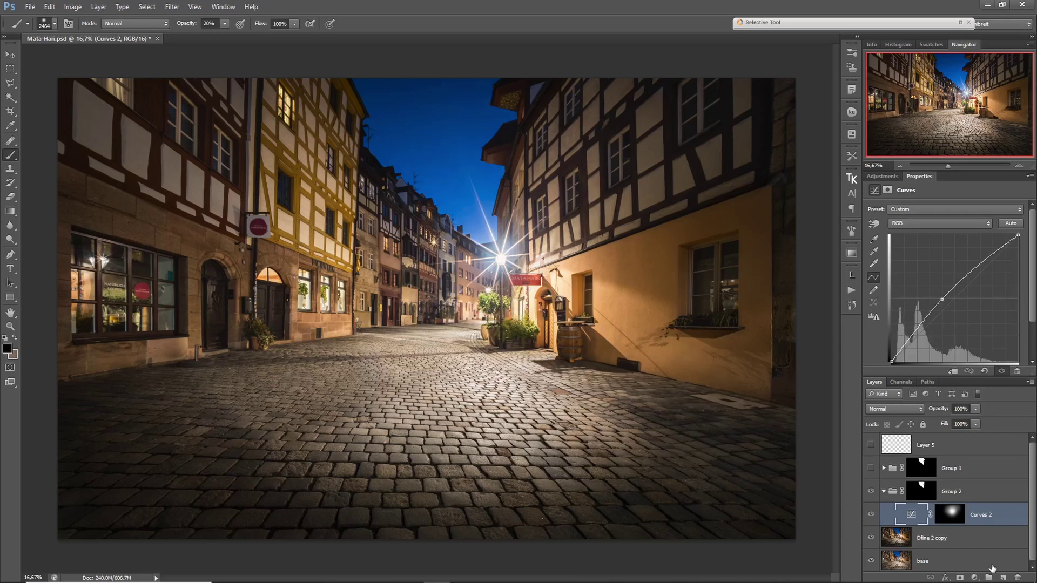
# Add a Hue/Saturation adjustment in Group 2, sample the sky's blues, set hue -2 and saturation -8, and compare before and after.
pyautogui.click(974, 577)
pyautogui.click(996, 443)
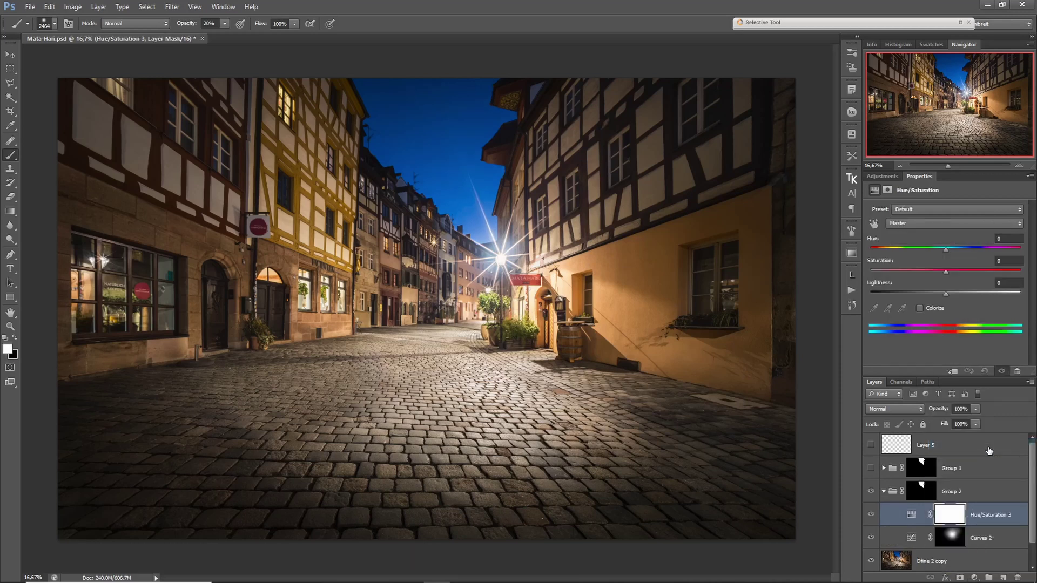
pyautogui.click(875, 224)
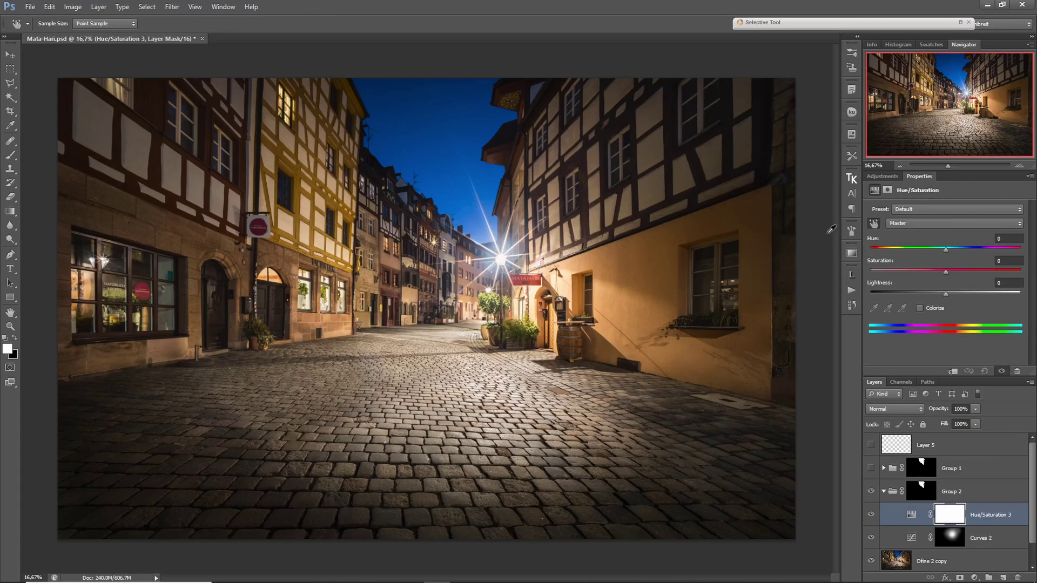
pyautogui.click(414, 118)
pyautogui.moveTo(411, 120); pyautogui.dragTo(408, 119)
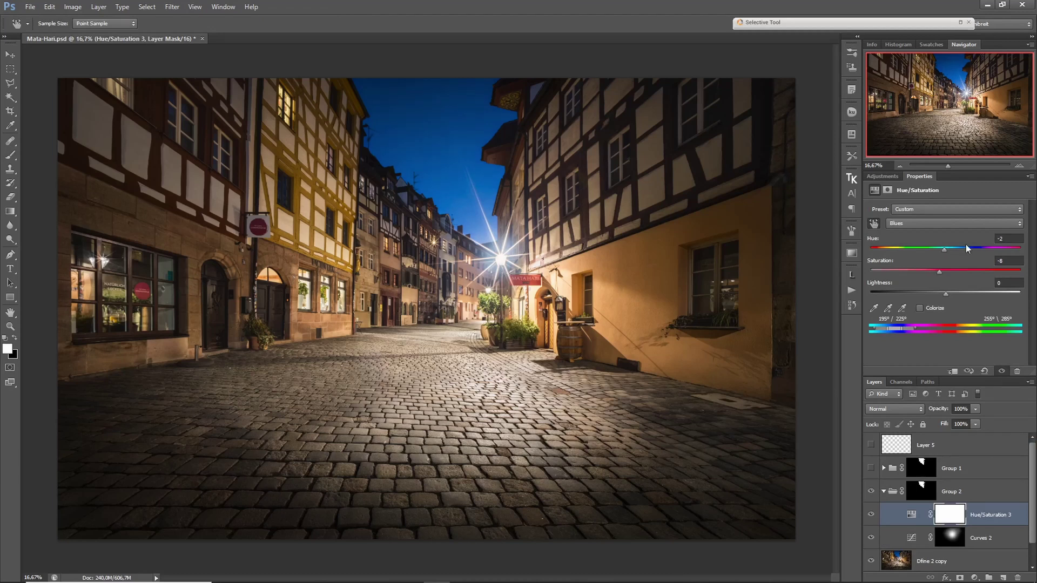
pyautogui.click(871, 492)
pyautogui.click(871, 492)
# Try a lower lightness for the blues in Hue/Saturation 3 and compare the sky with Group 2 hidden and shown.
pyautogui.click(946, 294)
pyautogui.moveTo(946, 294)
pyautogui.mouseDown()
pyautogui.moveTo(989, 295)
pyautogui.moveTo(927, 297)
pyautogui.mouseUp()
pyautogui.click(871, 491)
pyautogui.click(871, 491)
# Collapse Group 2 and reduce its opacity to 86%.
pyautogui.keyDown('ctrl'); pyautogui.keyDown('alt'); pyautogui.click(622, 379); pyautogui.keyUp('alt'); pyautogui.keyUp('ctrl')
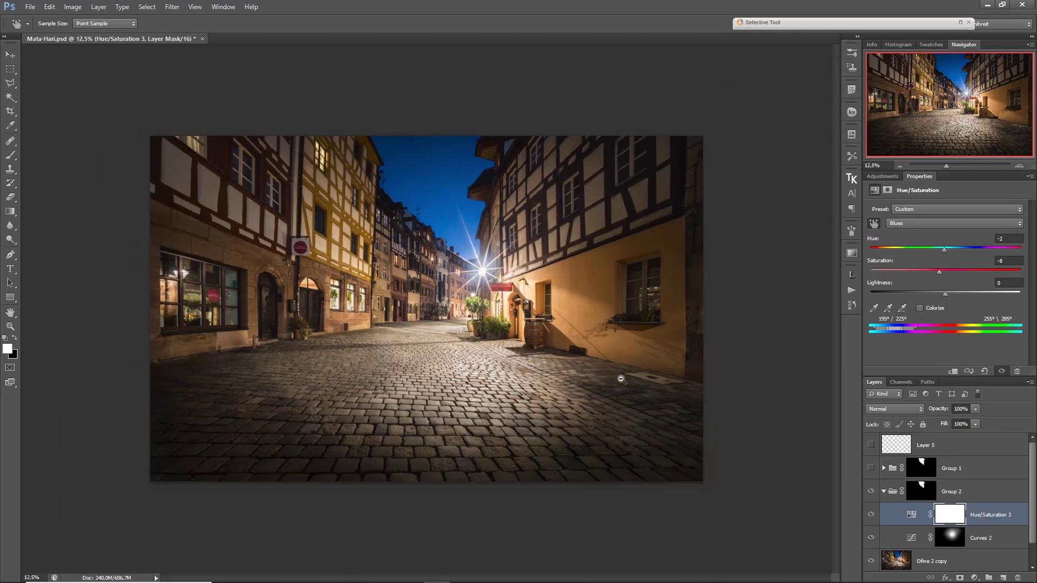
pyautogui.click(883, 492)
pyautogui.click(975, 424)
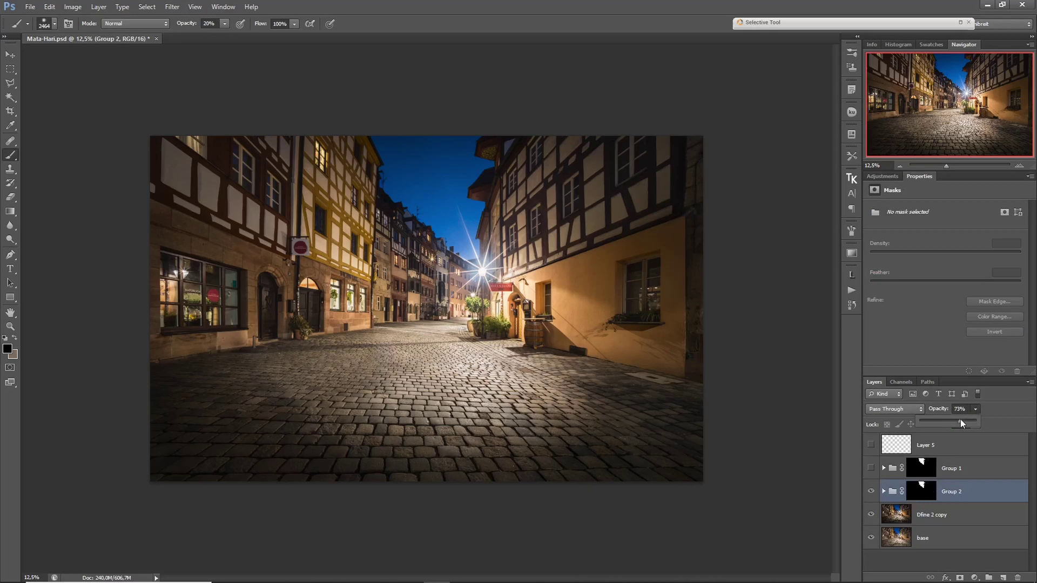
pyautogui.moveTo(964, 420); pyautogui.dragTo(968, 419)
# Review the Curves 2 settings inside Group 2 and compare the photo with the collapsed group hidden and shown.
pyautogui.click(883, 492)
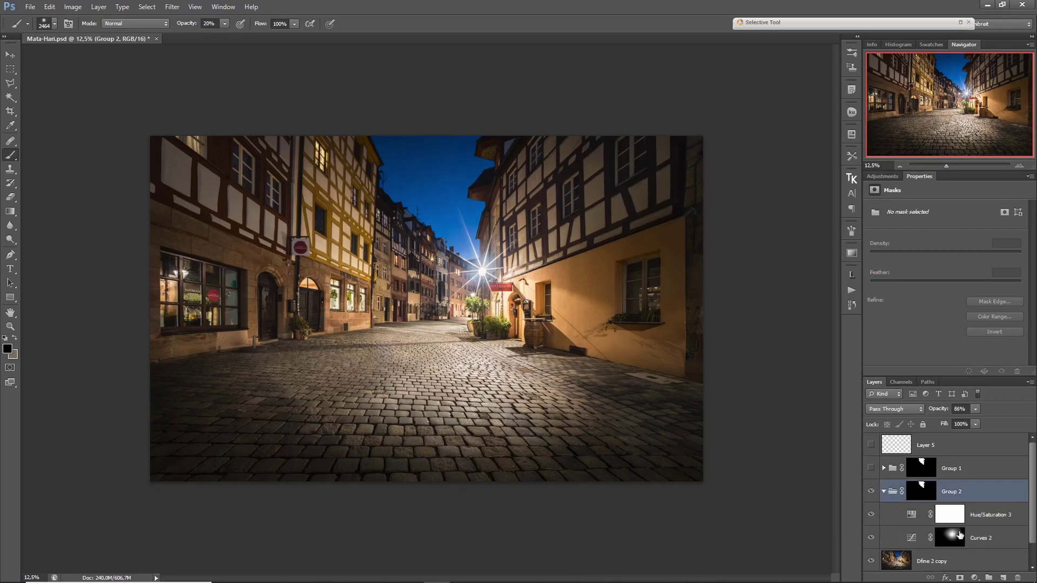
pyautogui.click(981, 538)
pyautogui.click(980, 538)
pyautogui.press('x')
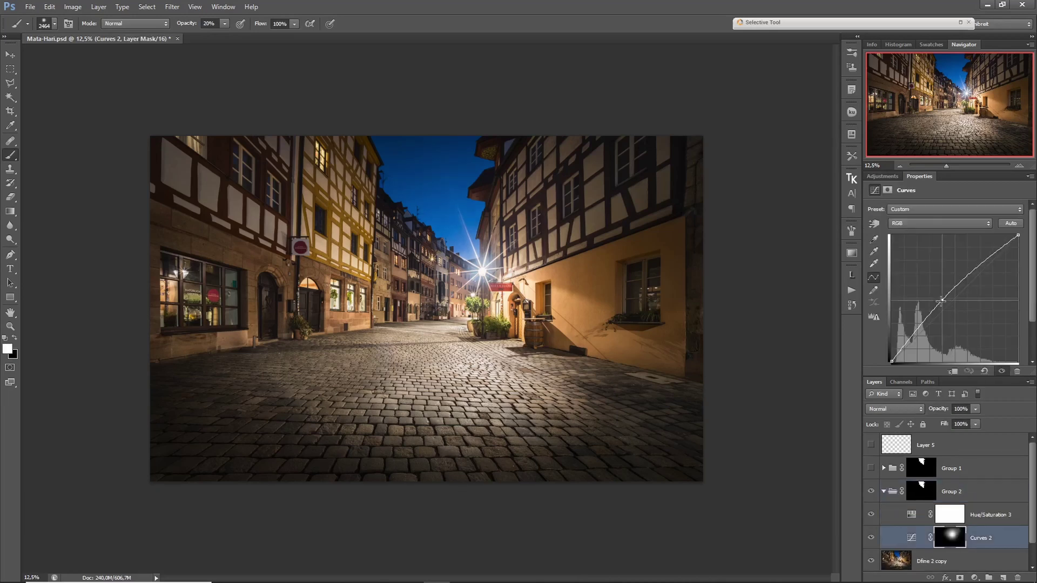
pyautogui.click(883, 491)
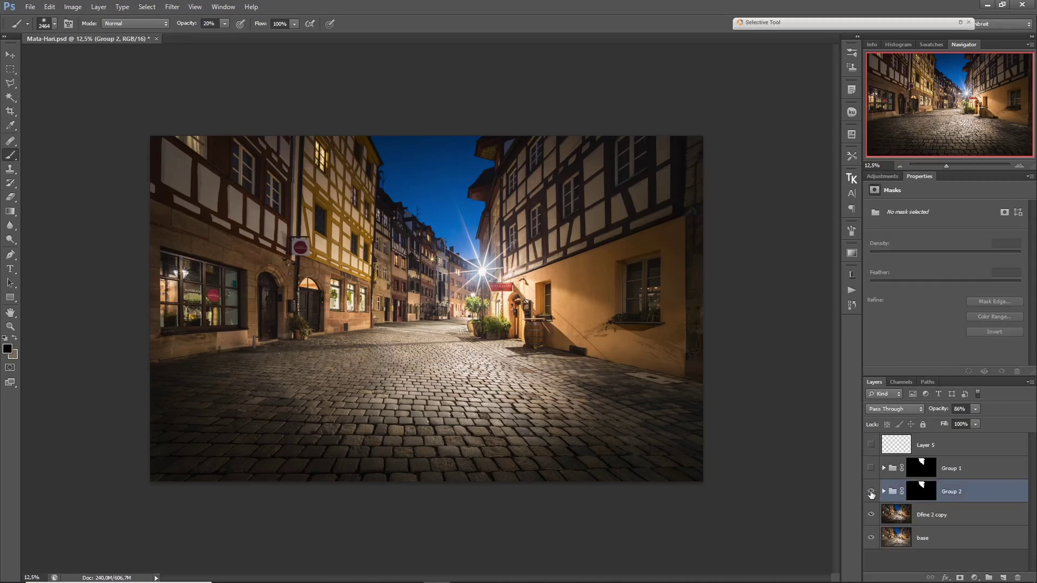
pyautogui.click(870, 493)
pyautogui.click(870, 494)
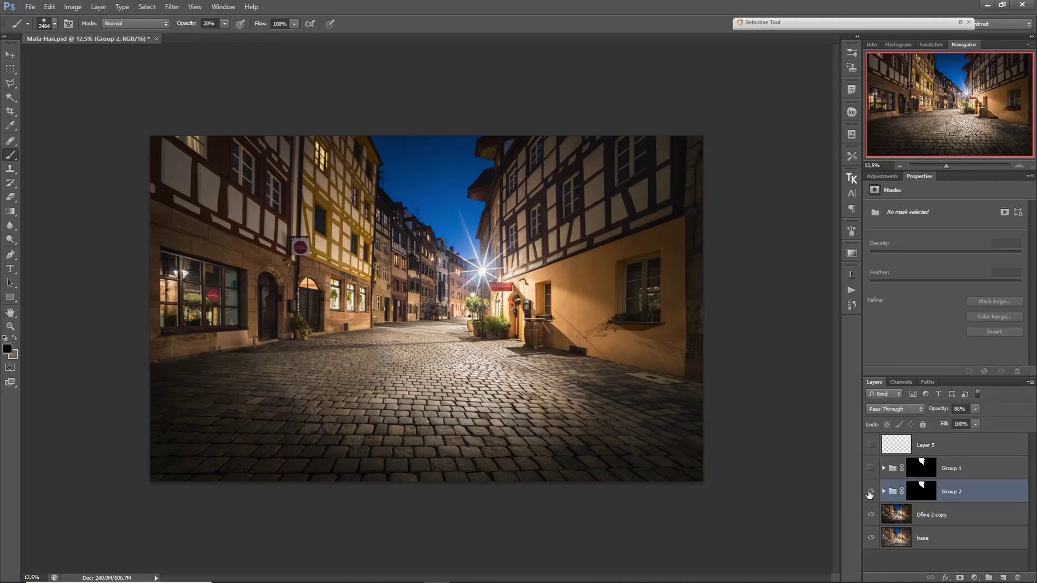